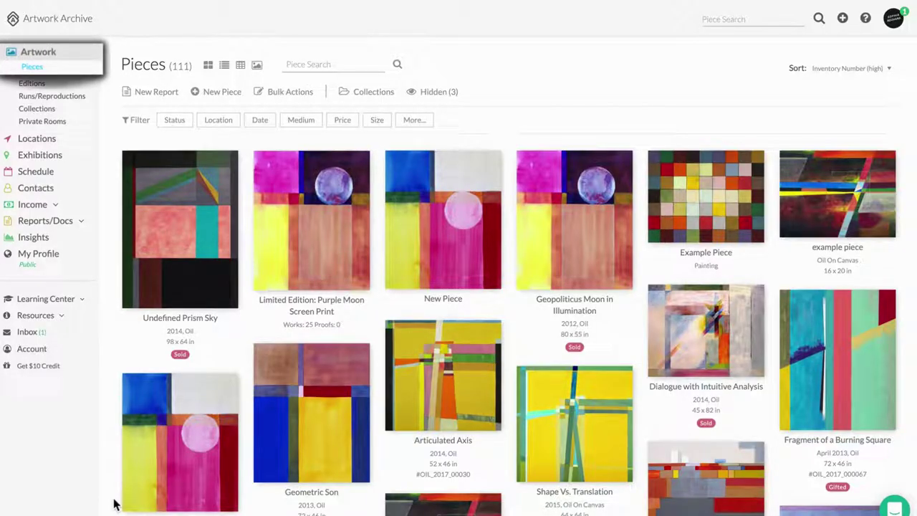
Open the Undefined Prism Sky piece and review its sale info, location, exhibition and publication history, editions and specifications
{"action": "left_click", "coordinate": [195, 303]}
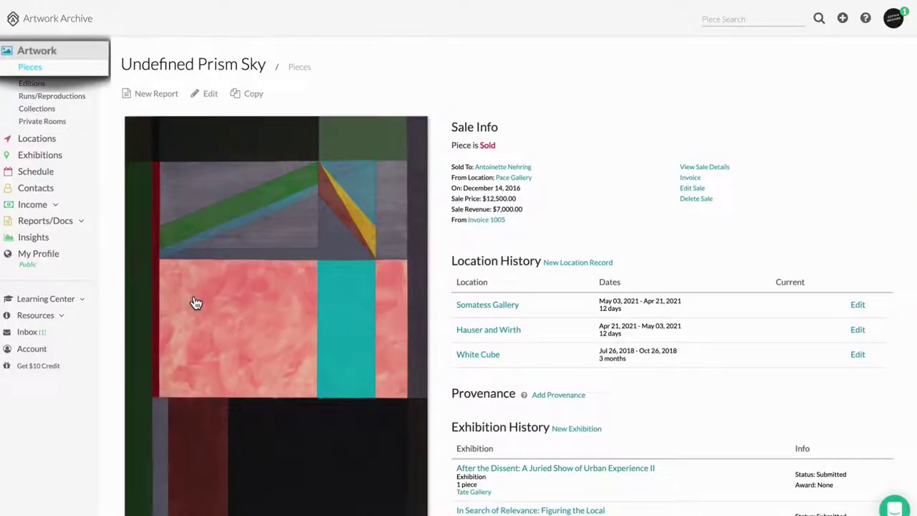
{"action": "scroll", "coordinate": [196, 302], "scroll_direction": "down", "scroll_amount": 3}
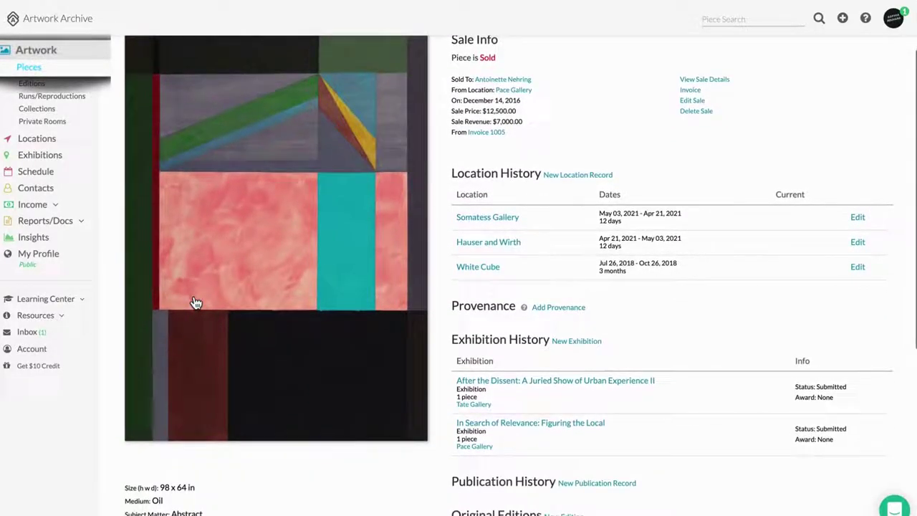
{"action": "scroll", "coordinate": [196, 302], "scroll_direction": "down", "scroll_amount": 1}
{"action": "scroll", "coordinate": [196, 302], "scroll_direction": "down", "scroll_amount": 2}
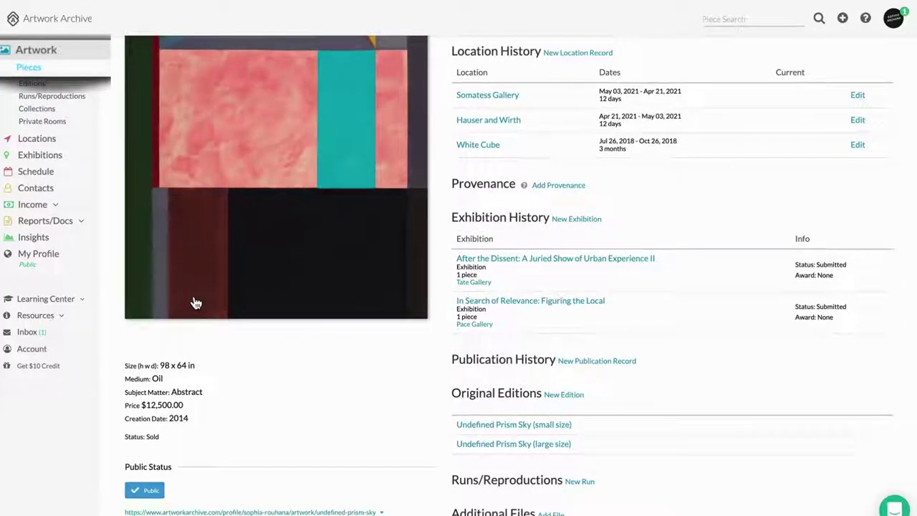
{"action": "scroll", "coordinate": [196, 303], "scroll_direction": "down", "scroll_amount": 3}
{"action": "scroll", "coordinate": [191, 299], "scroll_direction": "down", "scroll_amount": 2}
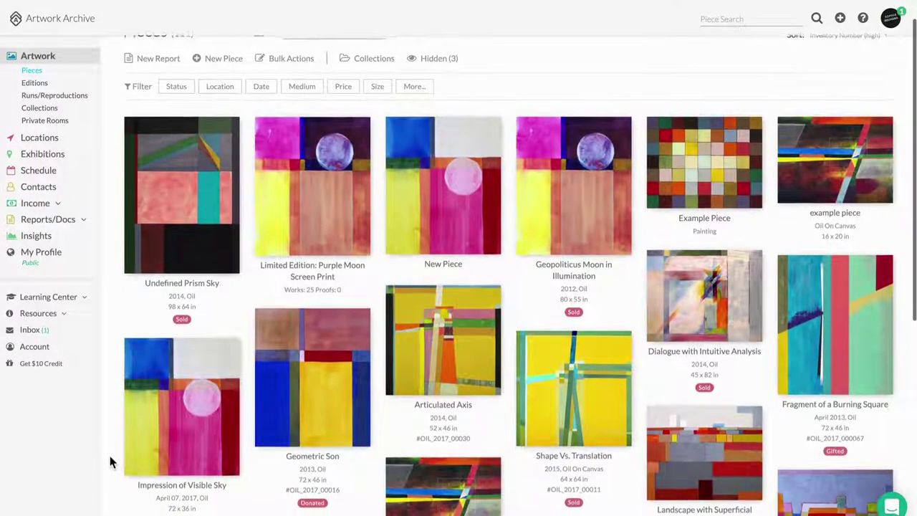
Browse the pieces inventory in the list and table layouts and return it to the grid layout
{"action": "scroll", "coordinate": [109, 463], "scroll_direction": "down", "scroll_amount": 2}
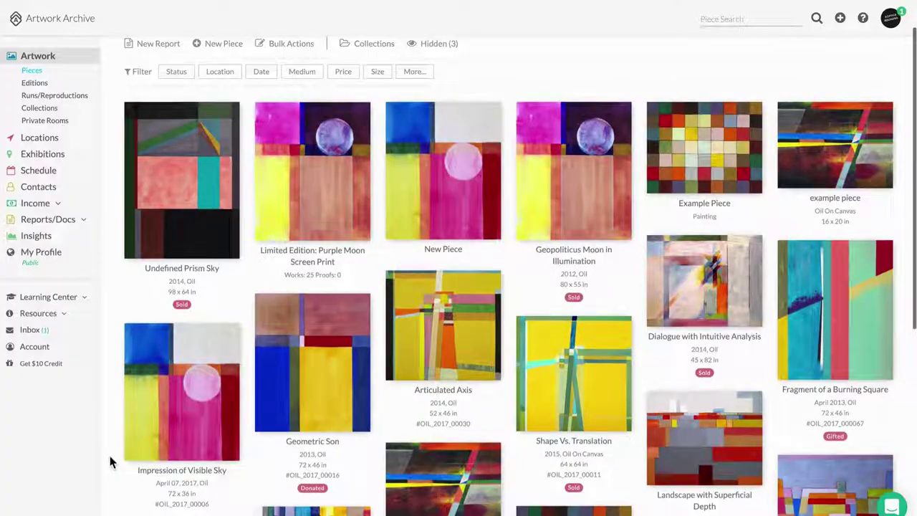
{"action": "scroll", "coordinate": [110, 456], "scroll_direction": "up", "scroll_amount": 2}
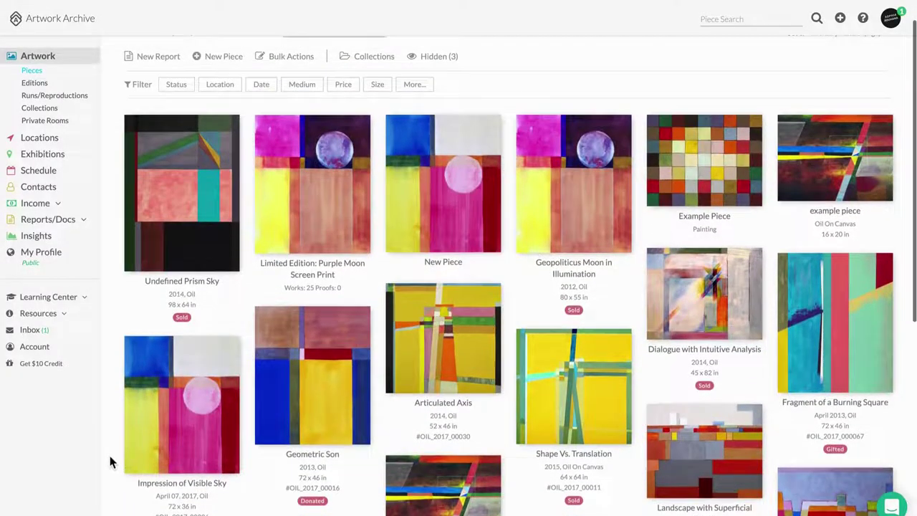
{"action": "scroll", "coordinate": [109, 454], "scroll_direction": "up", "scroll_amount": 1}
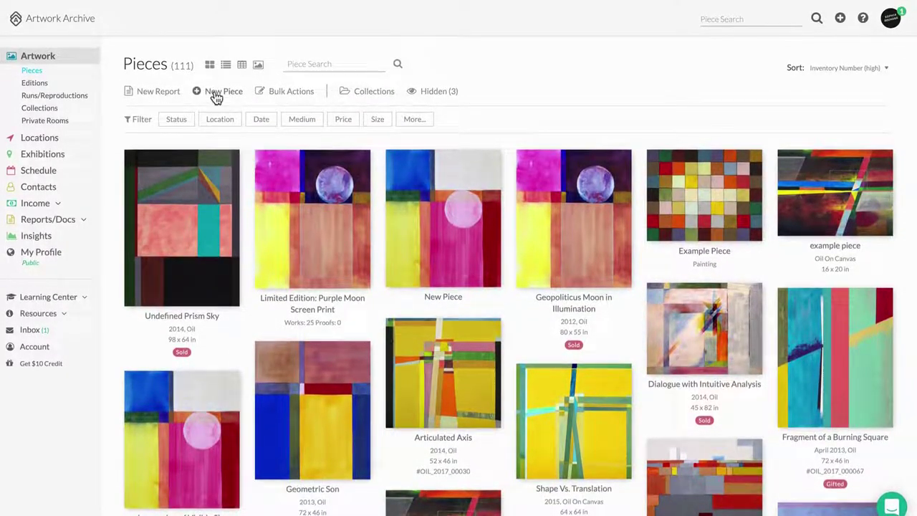
{"action": "left_click", "coordinate": [228, 66]}
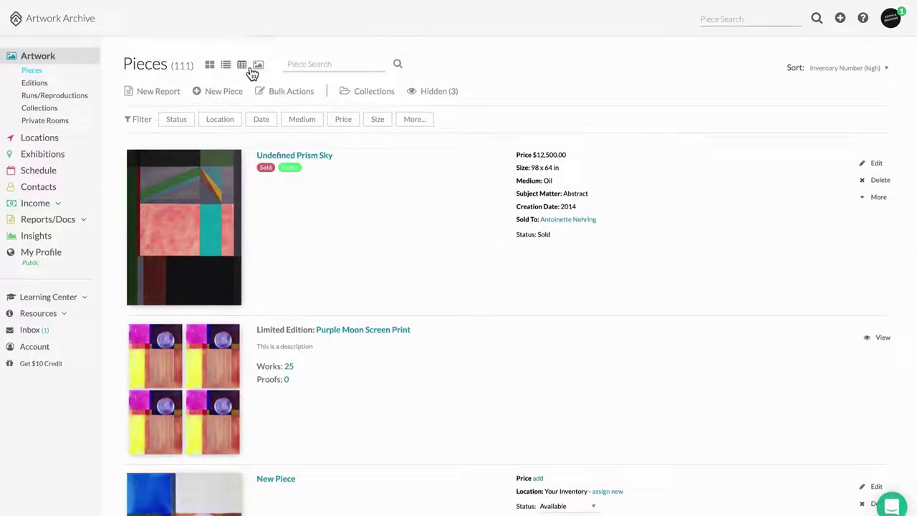
{"action": "left_click", "coordinate": [246, 67]}
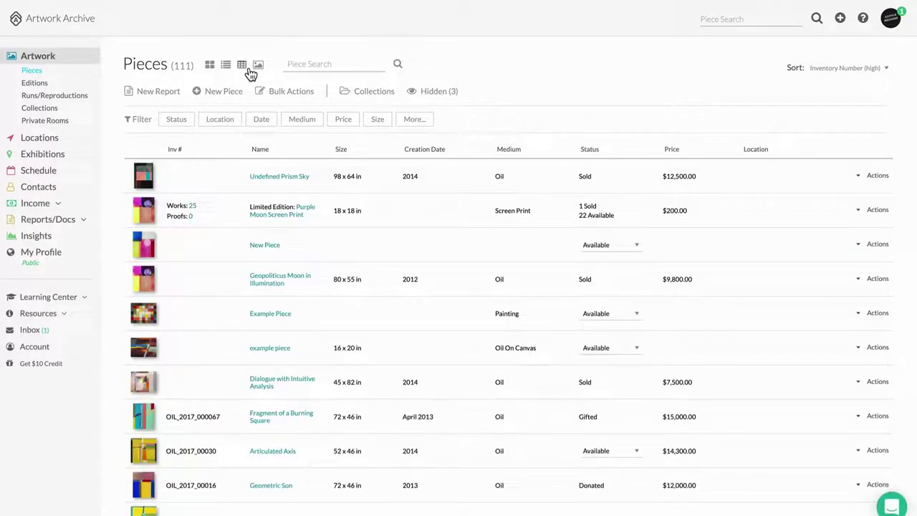
{"action": "left_click", "coordinate": [210, 65]}
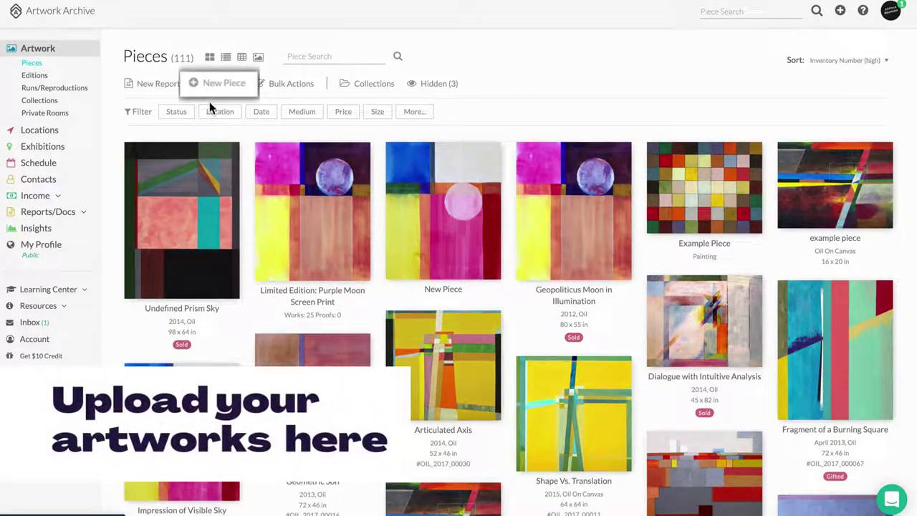
Start a new piece record and title it Example One
{"action": "left_click", "coordinate": [217, 85]}
{"action": "left_click", "coordinate": [208, 97]}
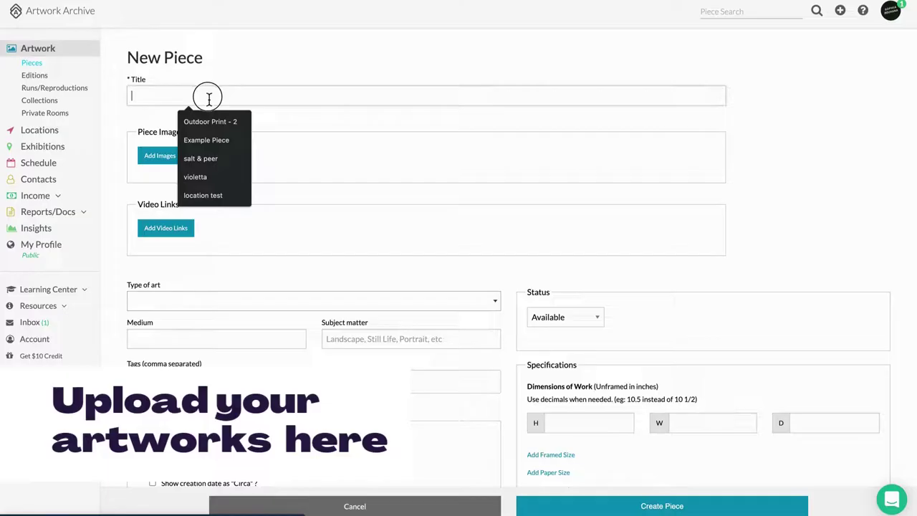
{"action": "type", "text": "Example One"}
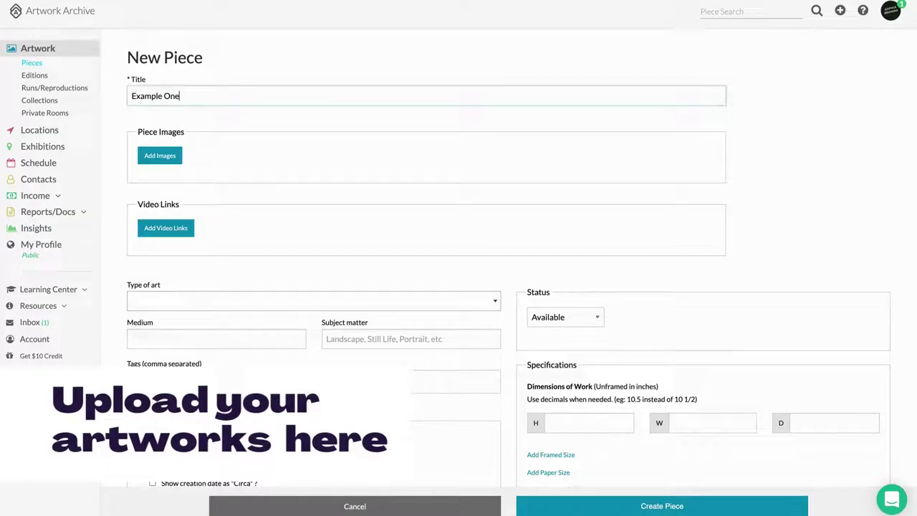
Upload the image file Example 8 from the computer as the new piece's image
{"action": "left_click", "coordinate": [180, 158]}
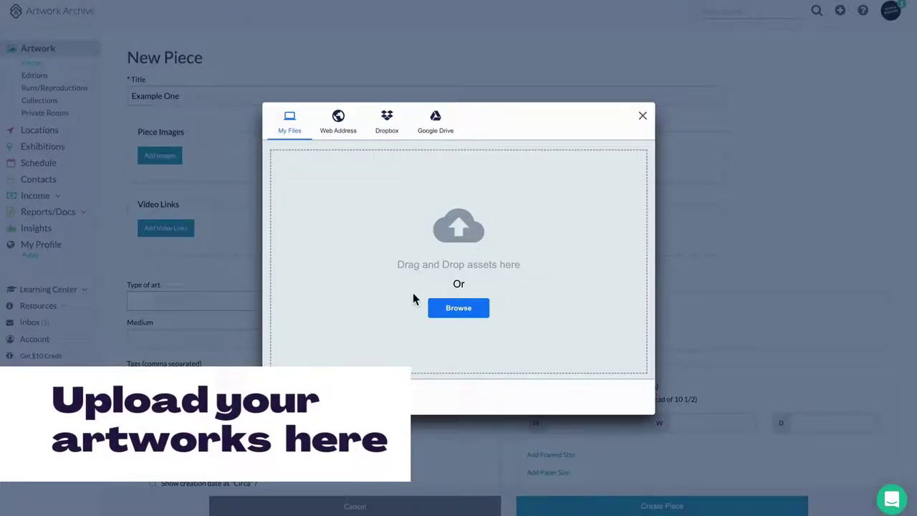
{"action": "left_click", "coordinate": [443, 309]}
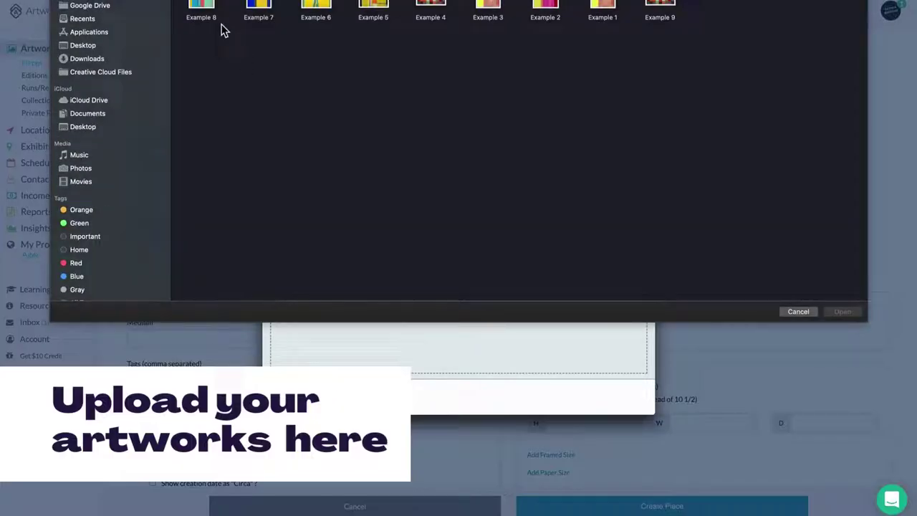
{"action": "left_click", "coordinate": [213, 15]}
{"action": "left_click", "coordinate": [841, 313]}
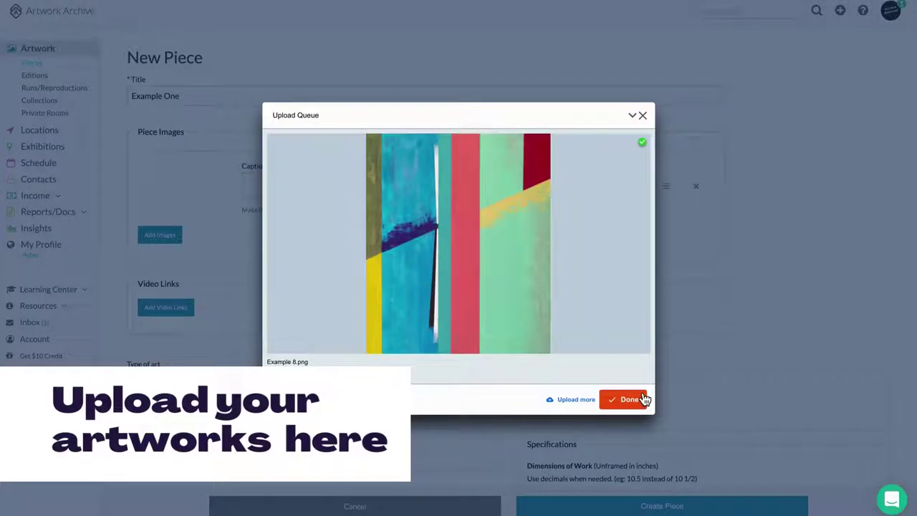
{"action": "left_click", "coordinate": [635, 402]}
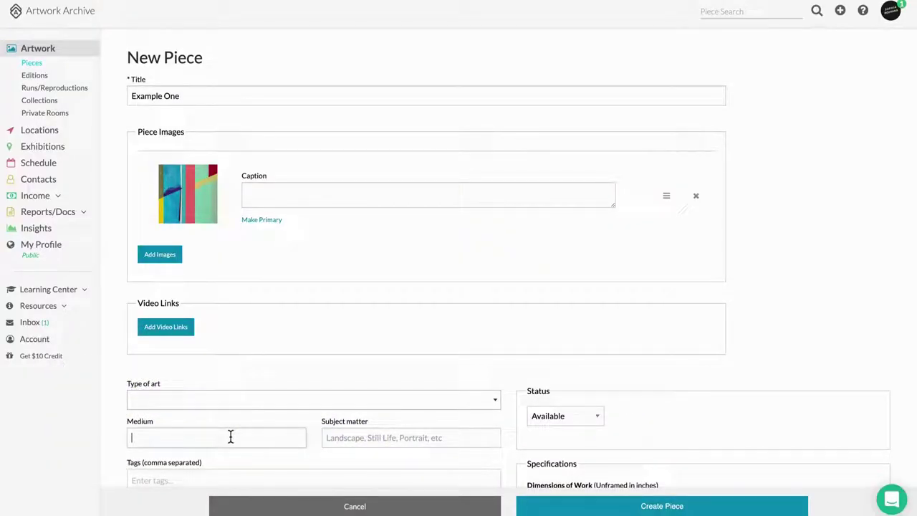
Set the new piece's medium to Painting and its subject matter to Abstact
{"action": "left_click", "coordinate": [231, 436]}
{"action": "type", "text": "Painting"}
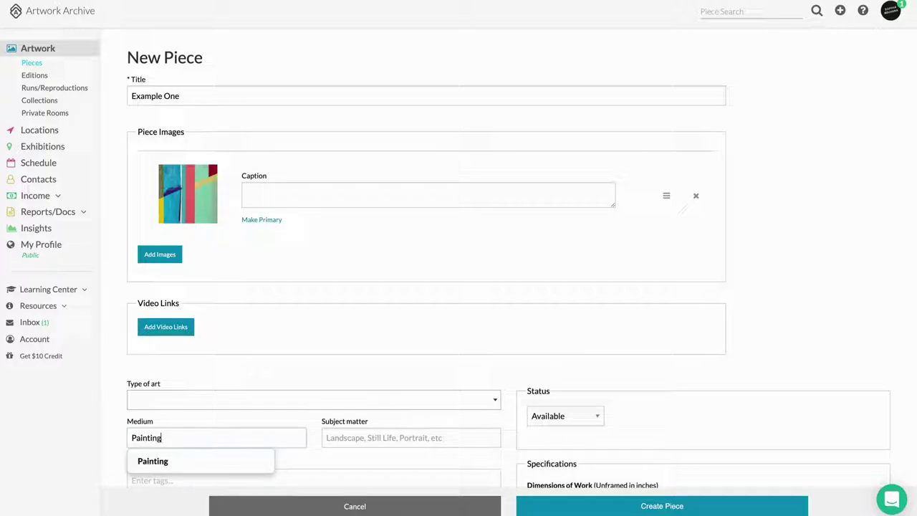
{"action": "left_click", "coordinate": [411, 438]}
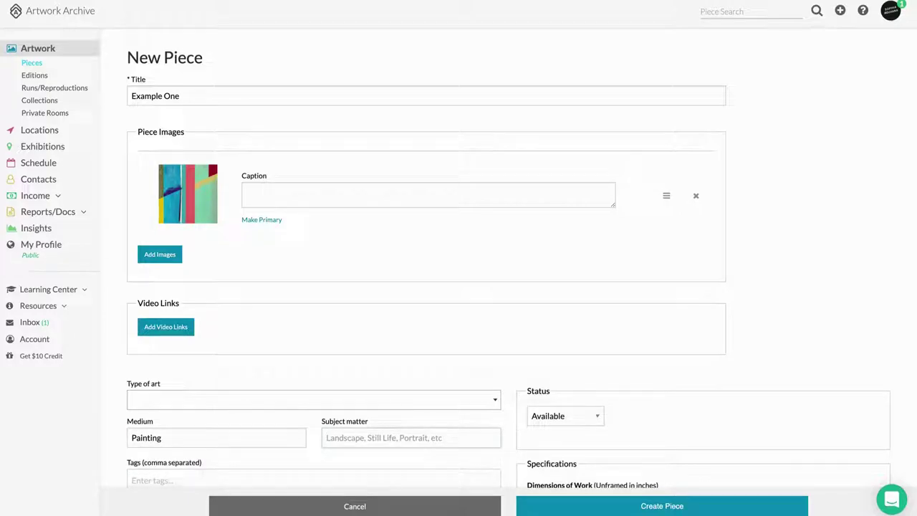
{"action": "type", "text": "Abstact"}
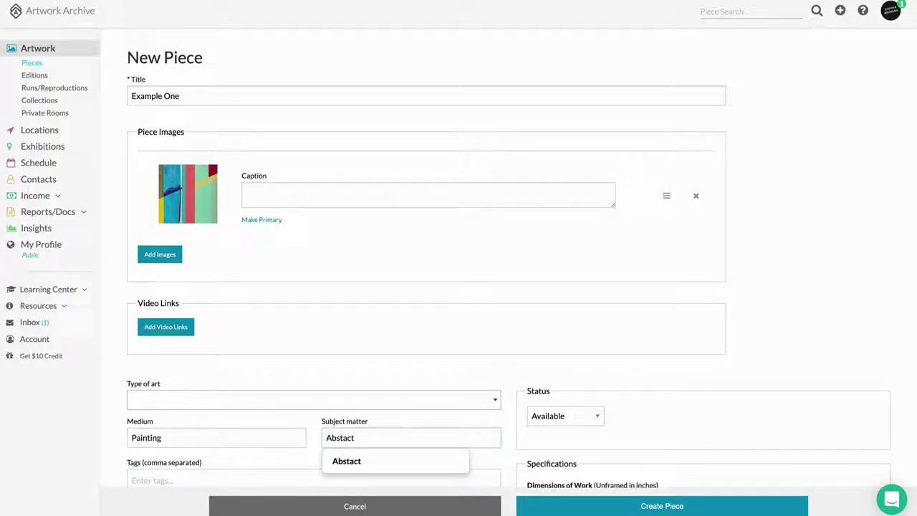
{"action": "scroll", "coordinate": [459, 286], "scroll_direction": "down", "scroll_amount": 1}
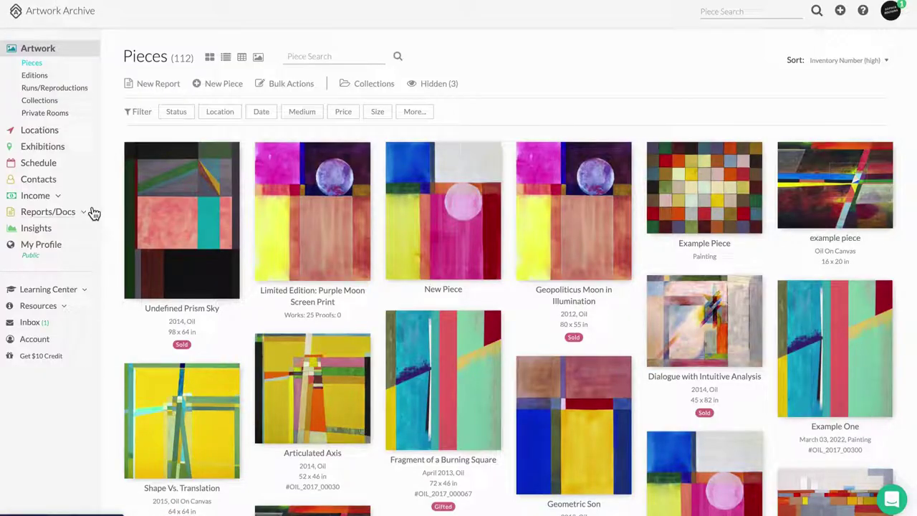
View the artwork editions, runs and reproductions, collections and private rooms in turn
{"action": "left_click", "coordinate": [37, 77]}
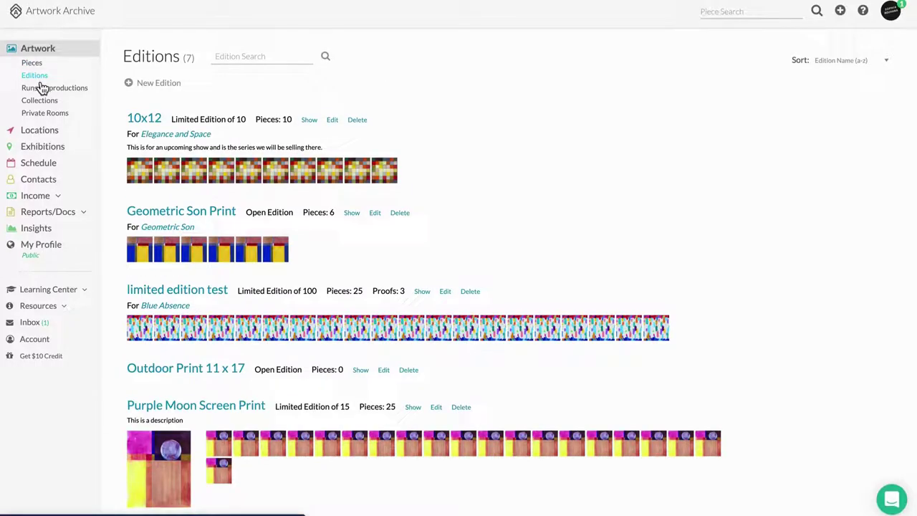
{"action": "left_click", "coordinate": [43, 89]}
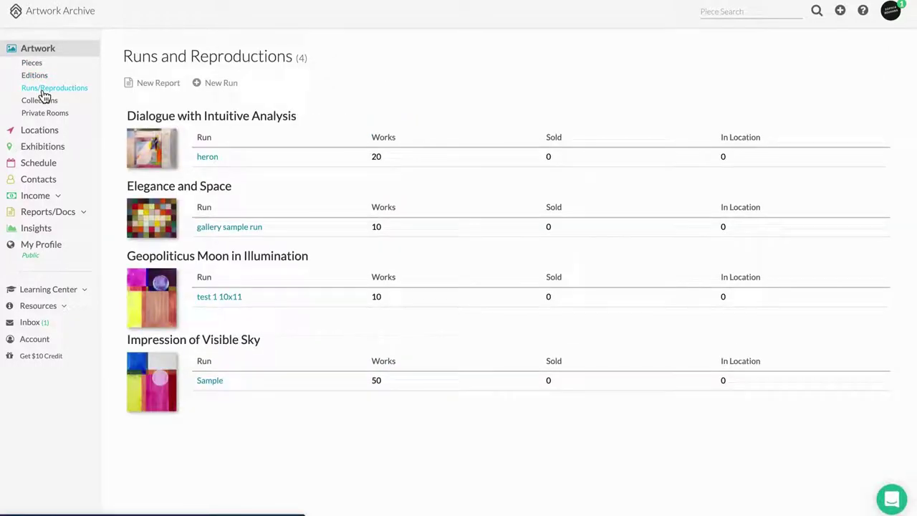
{"action": "left_click", "coordinate": [41, 101]}
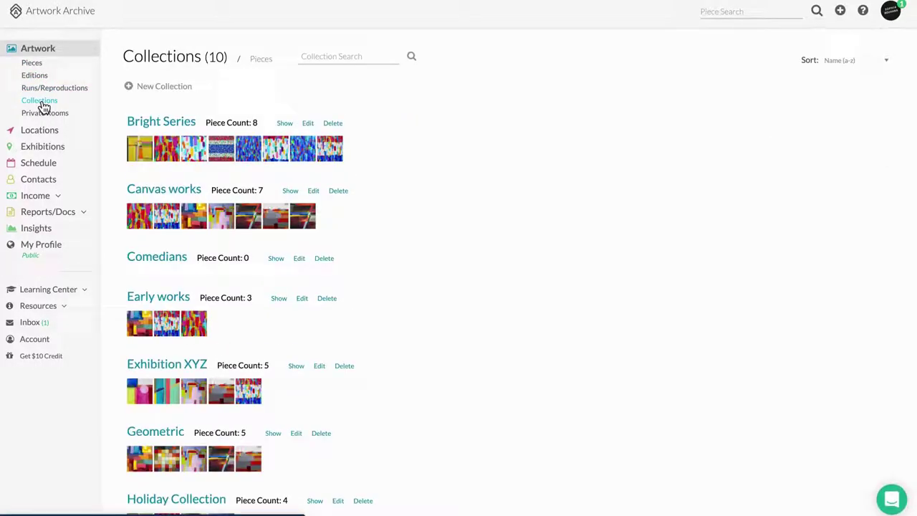
{"action": "left_click", "coordinate": [42, 115]}
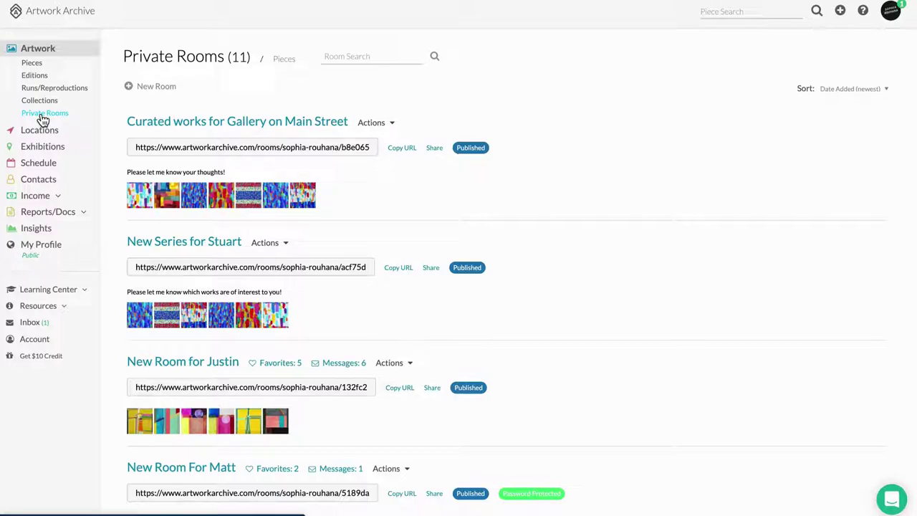
Start adding inventory to the Somatess Gallery location, with start date May 26, 2022 and end date June 10, 2022
{"action": "left_click", "coordinate": [39, 130]}
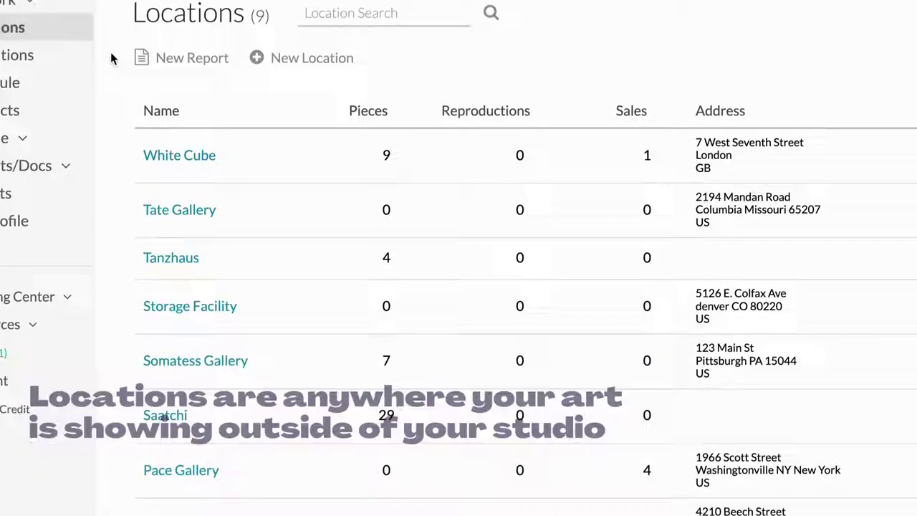
{"action": "left_click", "coordinate": [290, 90]}
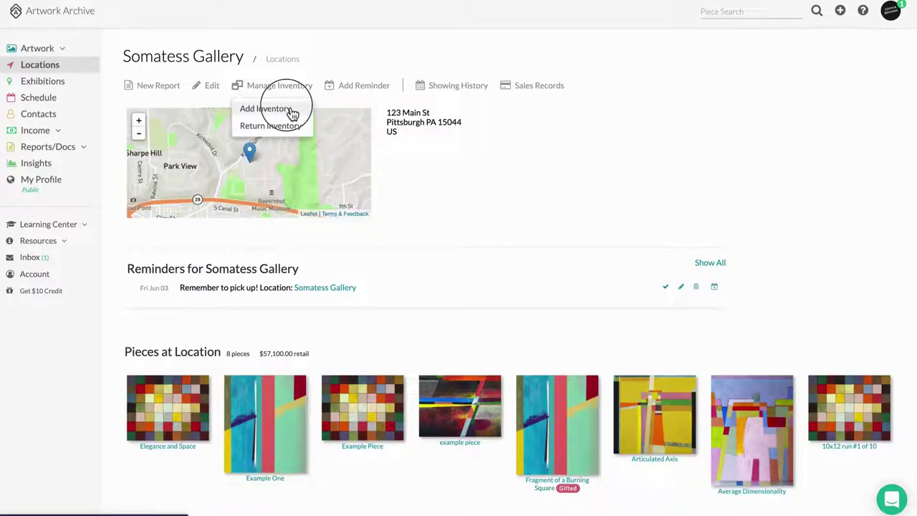
{"action": "left_click", "coordinate": [293, 113]}
{"action": "left_click", "coordinate": [288, 107]}
{"action": "left_click", "coordinate": [240, 215]}
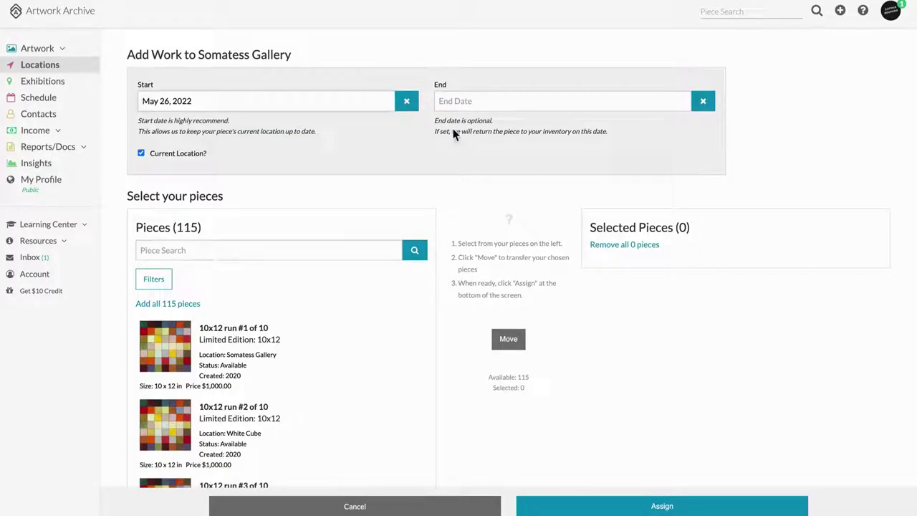
{"action": "left_click", "coordinate": [513, 101]}
{"action": "left_click", "coordinate": [558, 255]}
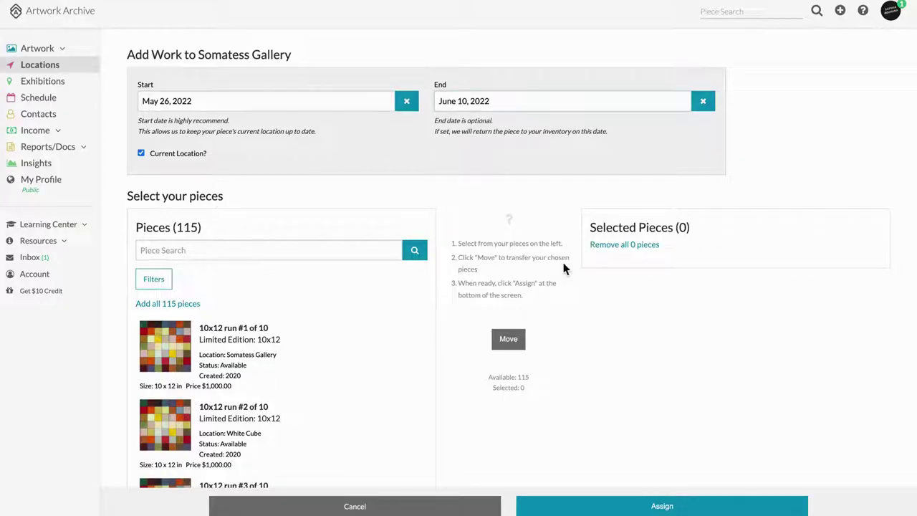
Select the piece 10x12 run #1 of 10 and assign it to Somatess Gallery
{"action": "left_click", "coordinate": [254, 376]}
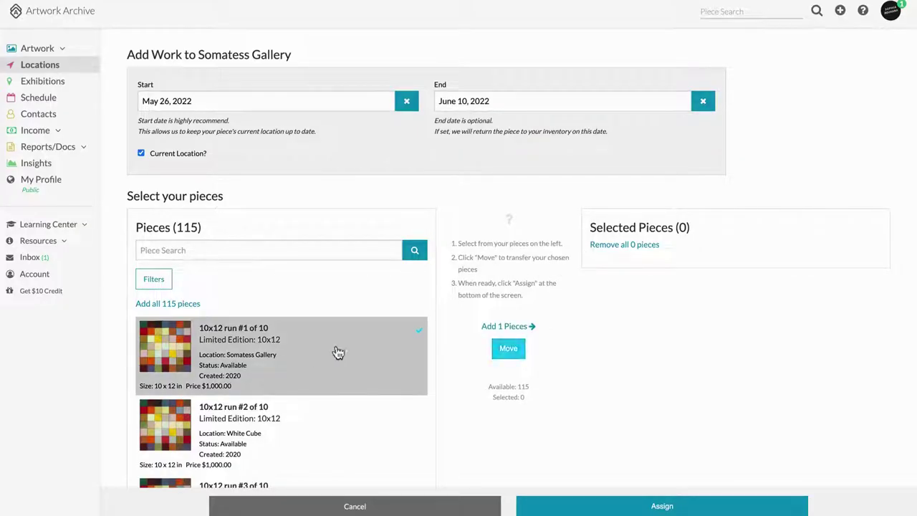
{"action": "left_click", "coordinate": [509, 350]}
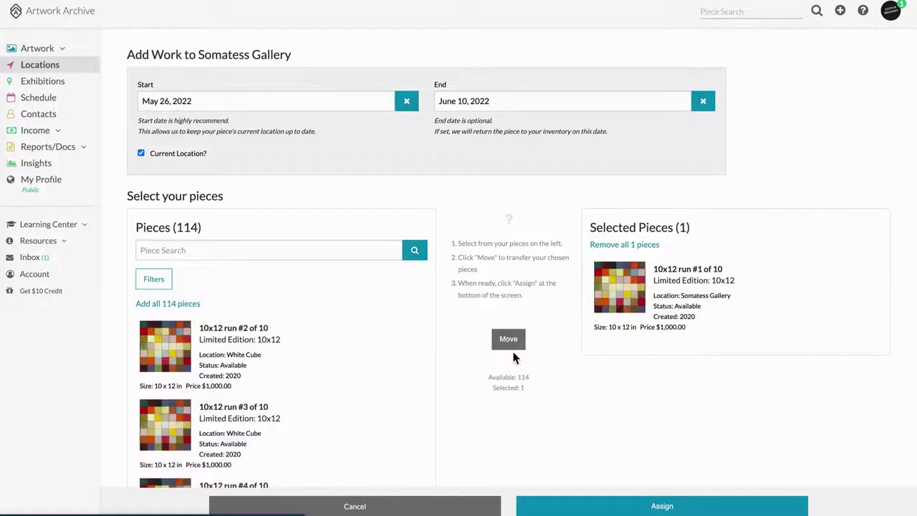
{"action": "left_click", "coordinate": [533, 504]}
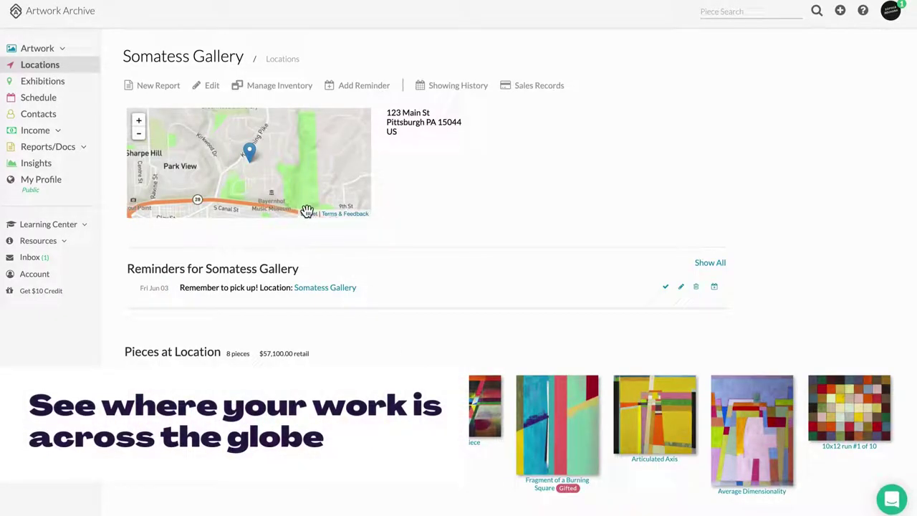
Begin a new reminder for Somatess Gallery dated June 3, 2022 and move on to its message
{"action": "left_click", "coordinate": [354, 101]}
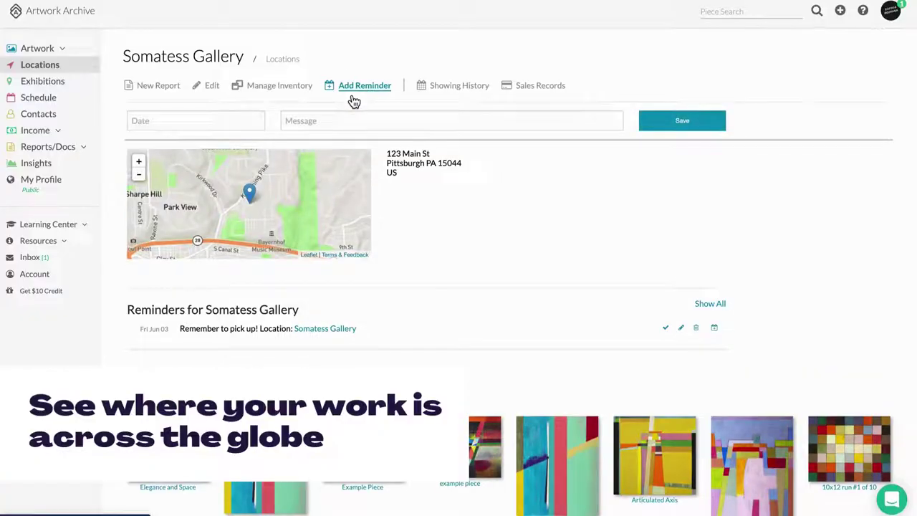
{"action": "left_click", "coordinate": [245, 128]}
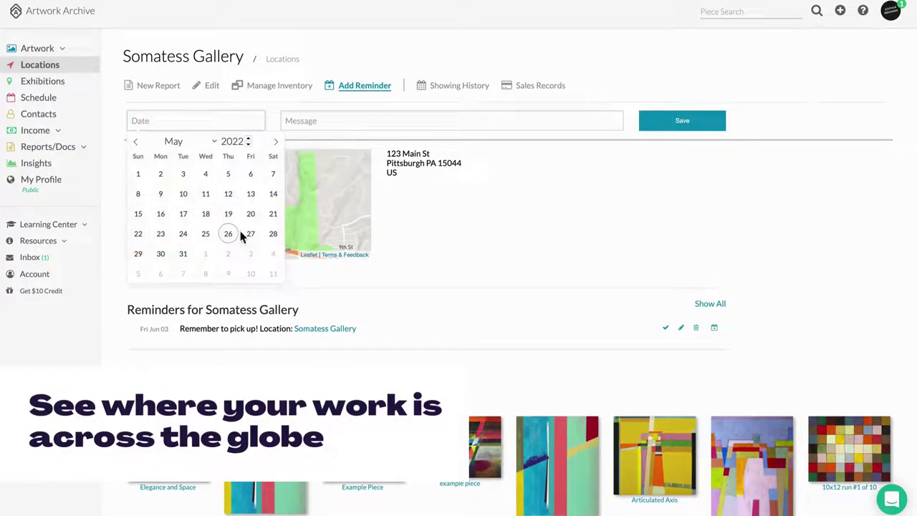
{"action": "left_click", "coordinate": [250, 255]}
{"action": "left_click", "coordinate": [343, 123]}
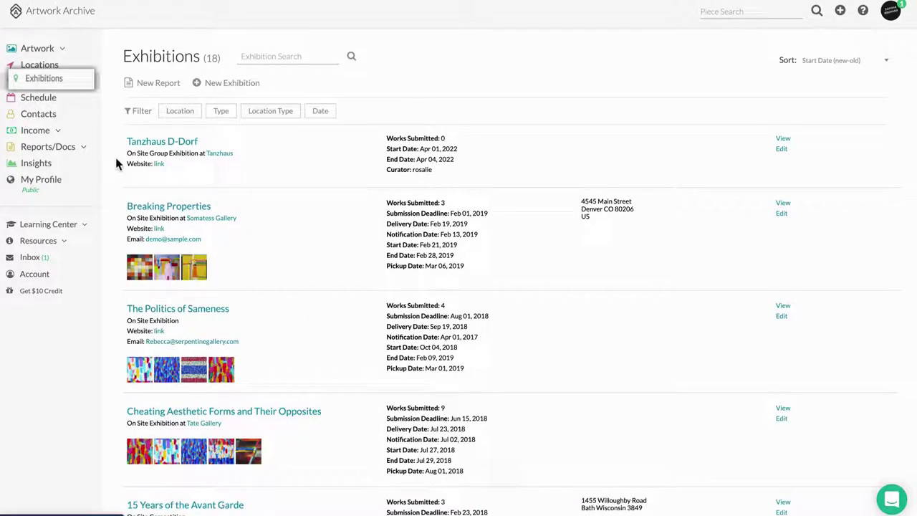
Look through the list of exhibitions with their dates, venues and submitted works
{"action": "scroll", "coordinate": [116, 164], "scroll_direction": "down", "scroll_amount": 3}
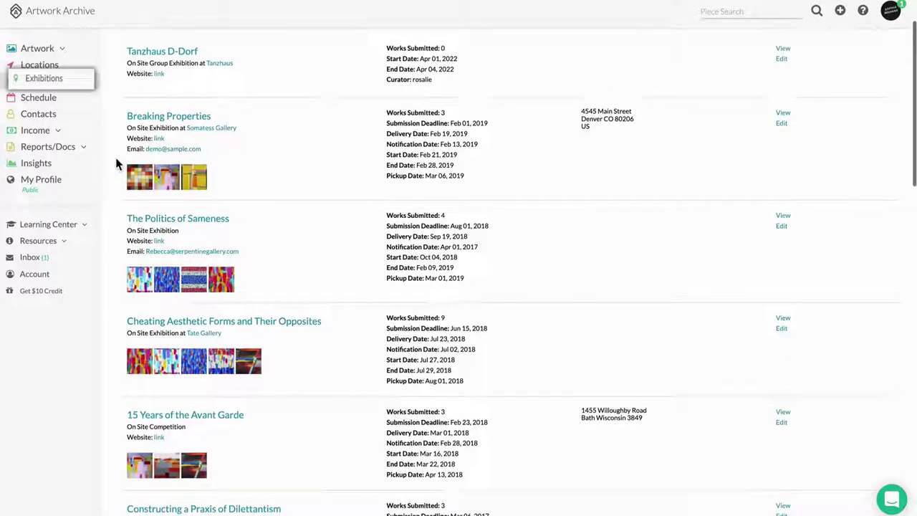
{"action": "scroll", "coordinate": [116, 163], "scroll_direction": "down", "scroll_amount": 2}
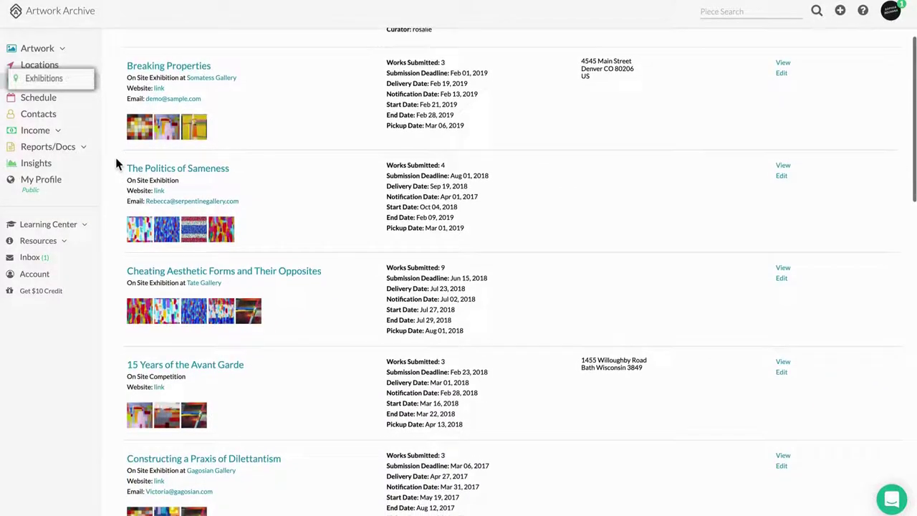
{"action": "scroll", "coordinate": [116, 163], "scroll_direction": "down", "scroll_amount": 2}
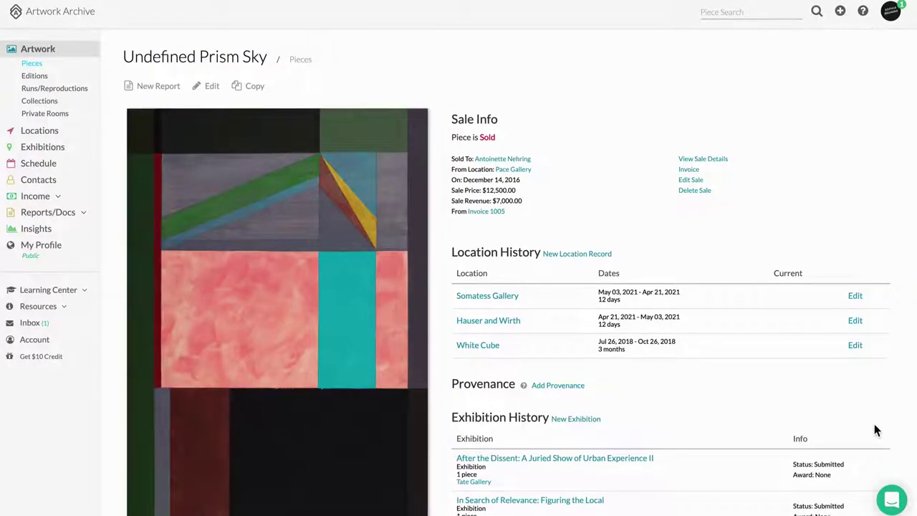
Review the location history and exhibition history on the Undefined Prism Sky piece record
{"action": "scroll", "coordinate": [874, 423], "scroll_direction": "down", "scroll_amount": 3}
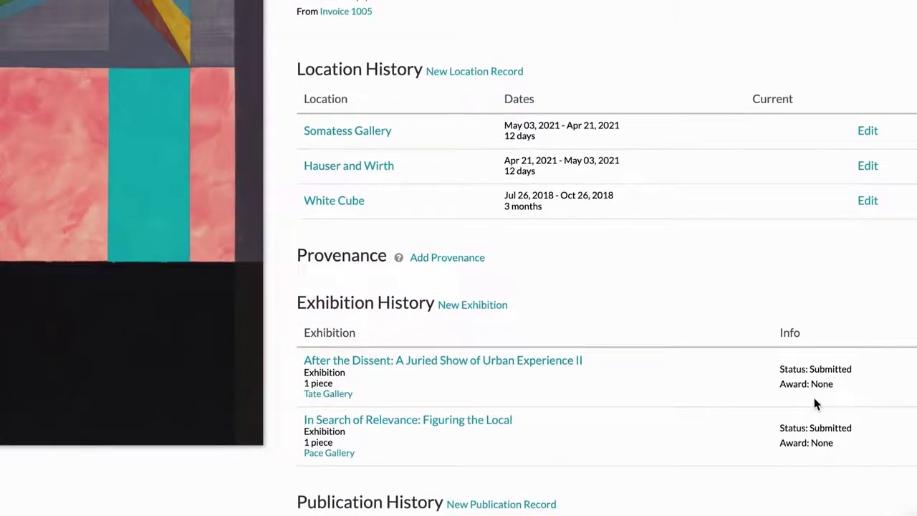
{"action": "scroll", "coordinate": [815, 403], "scroll_direction": "down", "scroll_amount": 2}
{"action": "left_click", "coordinate": [545, 323]}
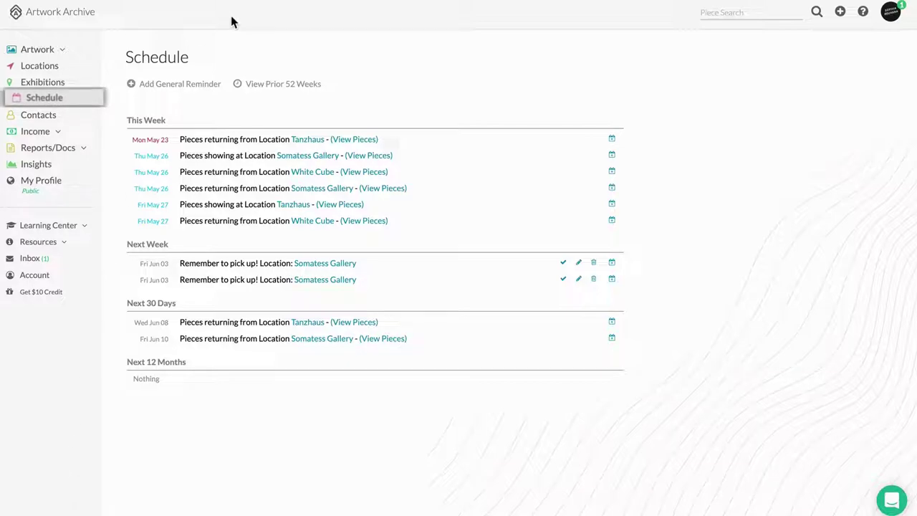
Add a general reminder to the schedule dated May 28, 2022 with the message "Remember to pick up!"
{"action": "left_click", "coordinate": [207, 91]}
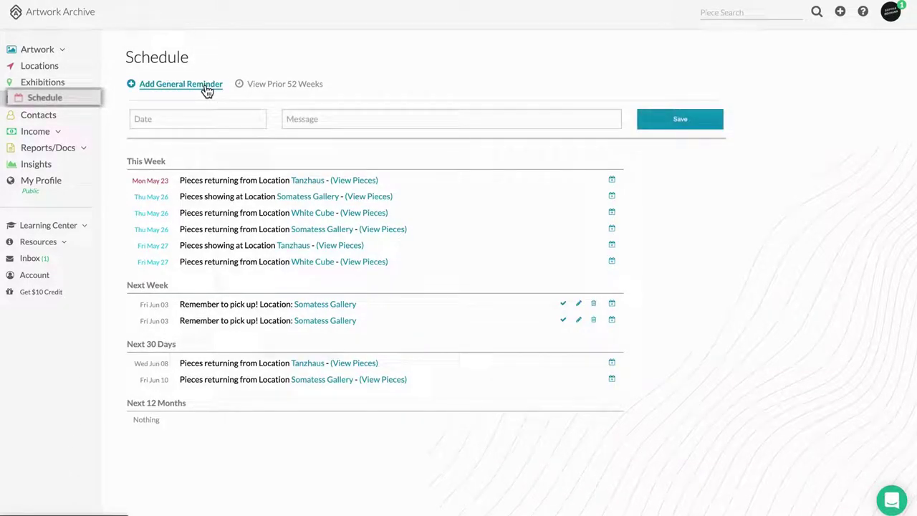
{"action": "left_click", "coordinate": [197, 117]}
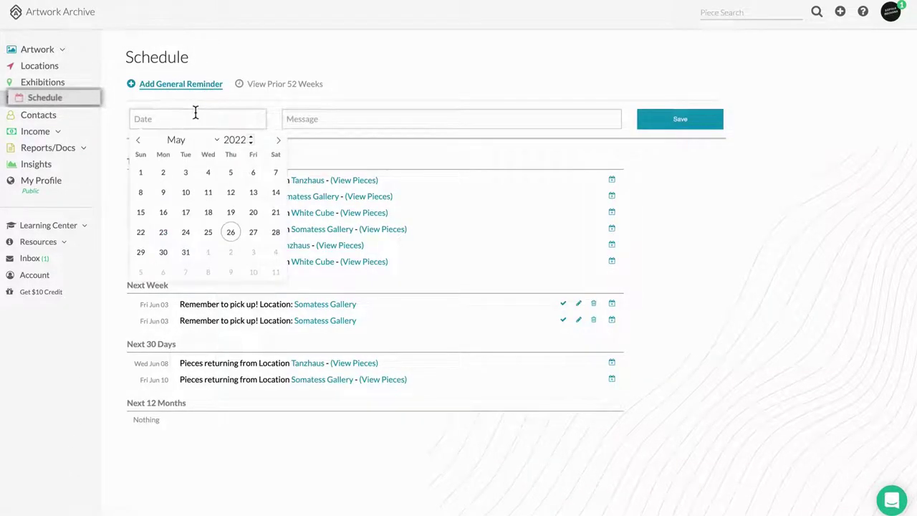
{"action": "left_click", "coordinate": [276, 232]}
{"action": "left_click", "coordinate": [319, 119]}
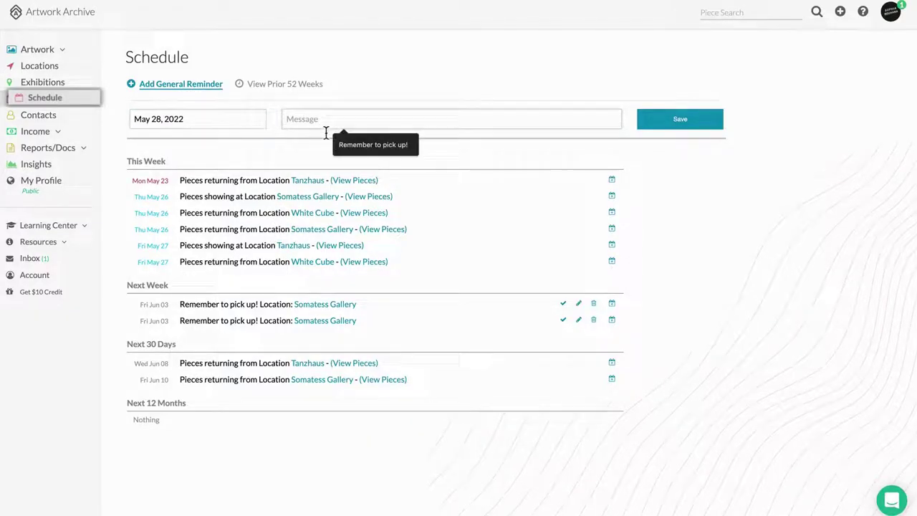
{"action": "left_click", "coordinate": [343, 144]}
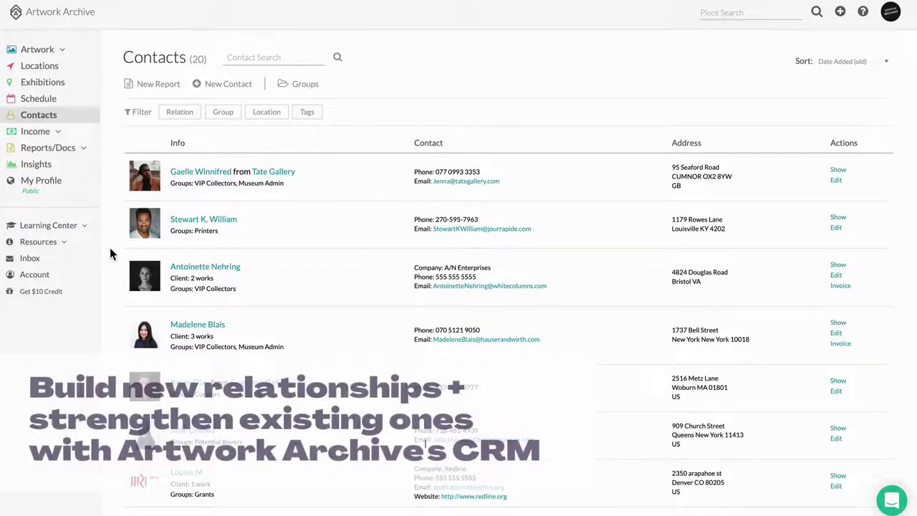
Browse the contacts and open the A/N Enterprises client's record to review its shared items, notes, purchases and revenue
{"action": "scroll", "coordinate": [109, 254], "scroll_direction": "down", "scroll_amount": 1}
{"action": "scroll", "coordinate": [110, 248], "scroll_direction": "down", "scroll_amount": 2}
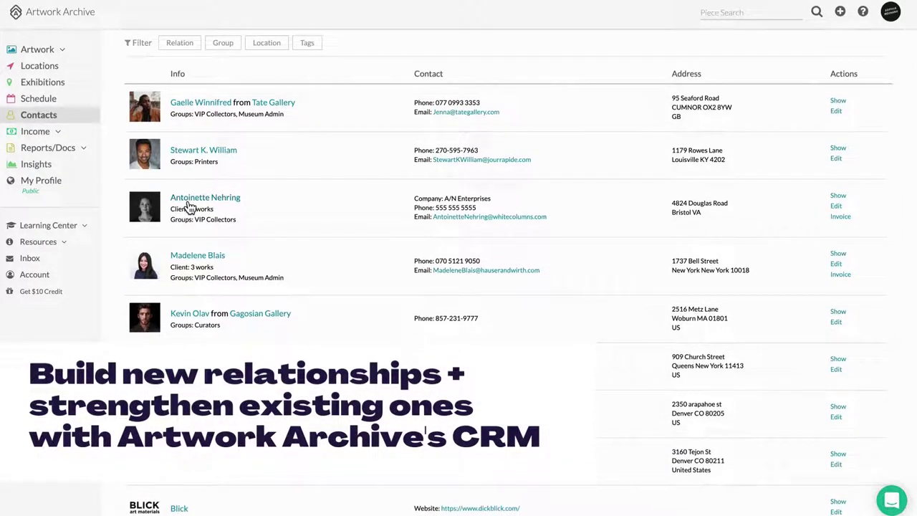
{"action": "left_click", "coordinate": [187, 204]}
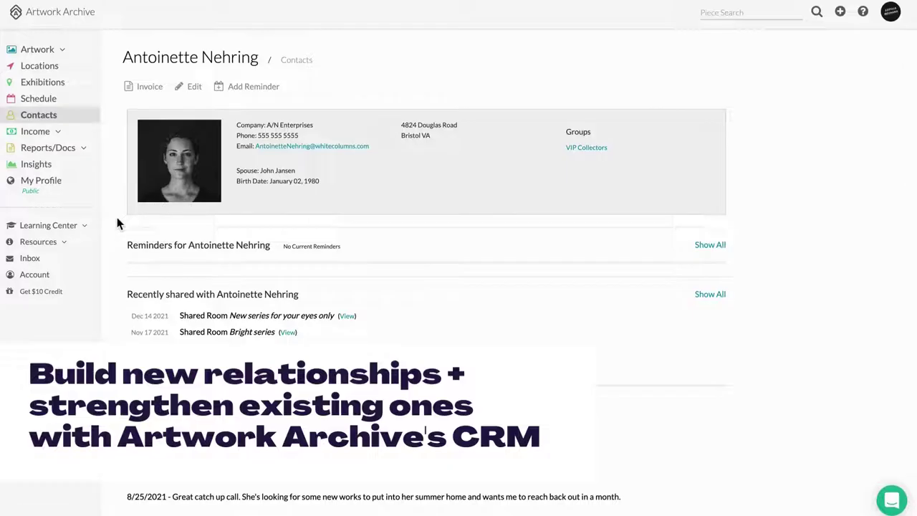
{"action": "scroll", "coordinate": [106, 228], "scroll_direction": "down", "scroll_amount": 1}
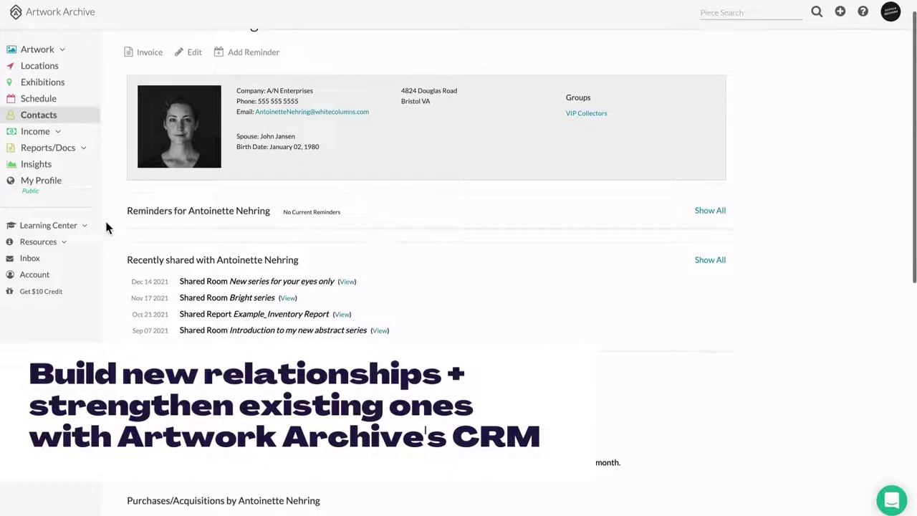
{"action": "scroll", "coordinate": [106, 228], "scroll_direction": "down", "scroll_amount": 2}
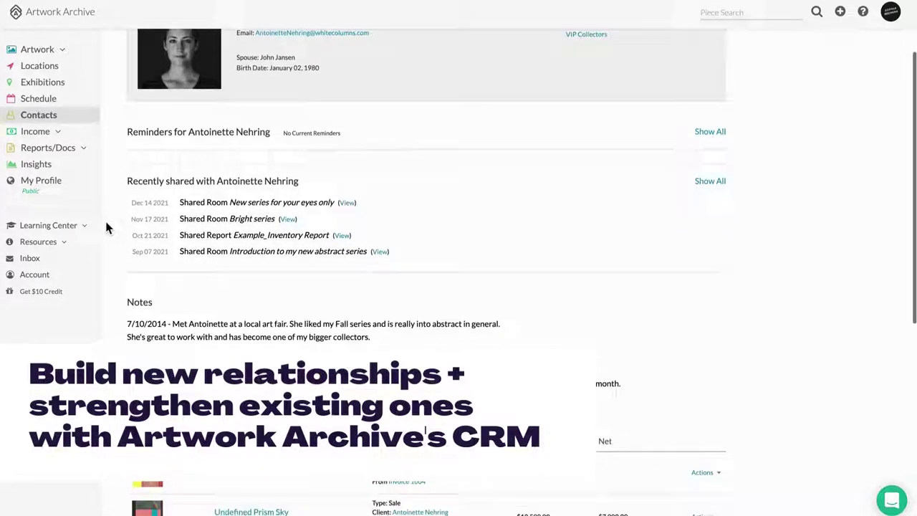
{"action": "scroll", "coordinate": [106, 228], "scroll_direction": "down", "scroll_amount": 3}
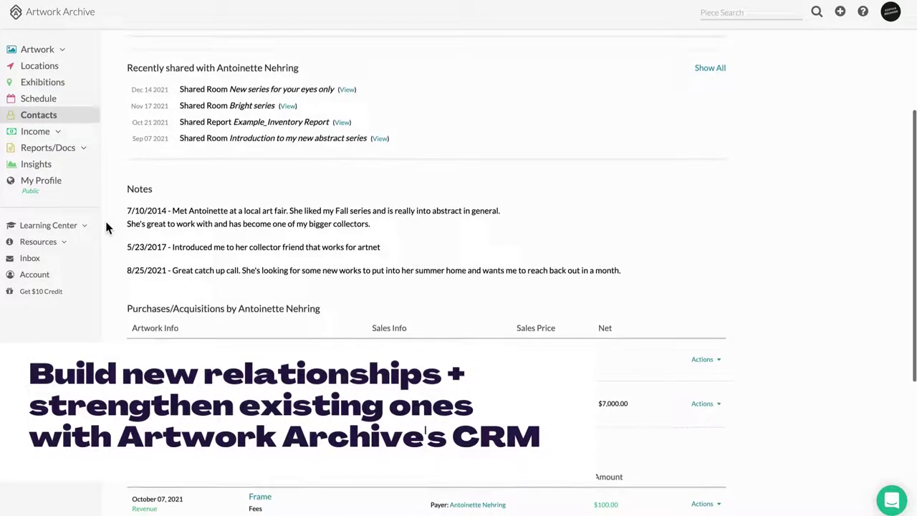
{"action": "scroll", "coordinate": [106, 228], "scroll_direction": "down", "scroll_amount": 2}
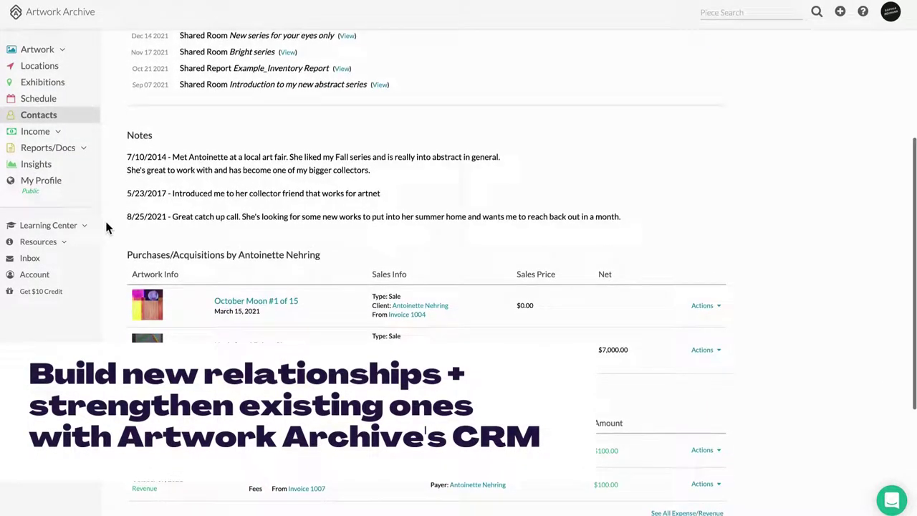
{"action": "scroll", "coordinate": [106, 227], "scroll_direction": "down", "scroll_amount": 4}
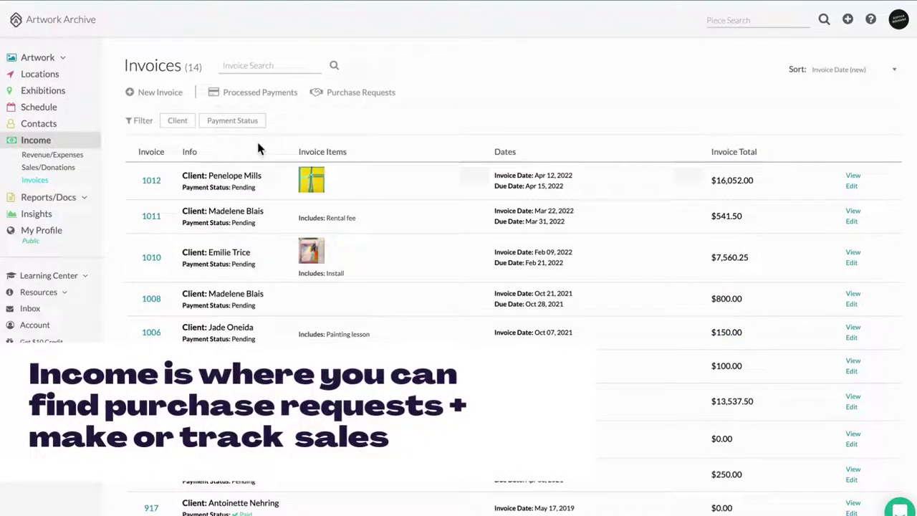
Open the purchase request for Elegance and Space and start creating an invoice from it
{"action": "left_click", "coordinate": [349, 100]}
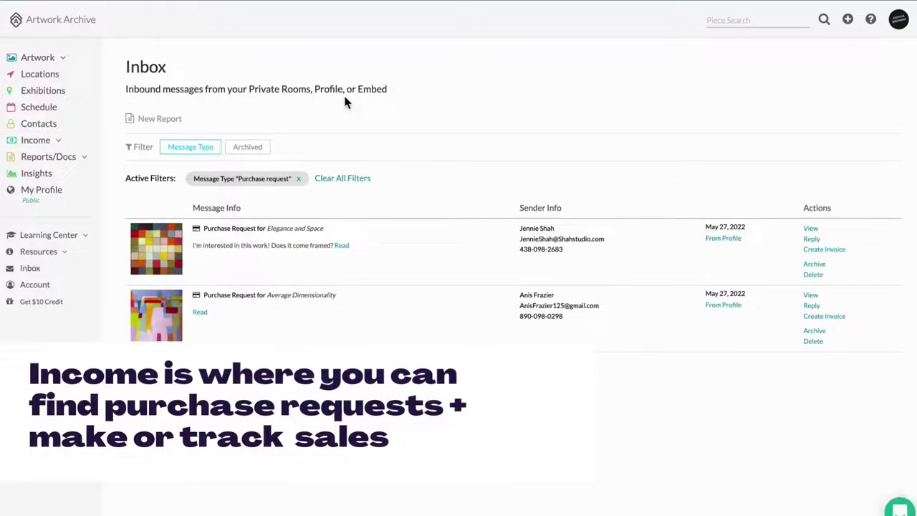
{"action": "left_click", "coordinate": [170, 250]}
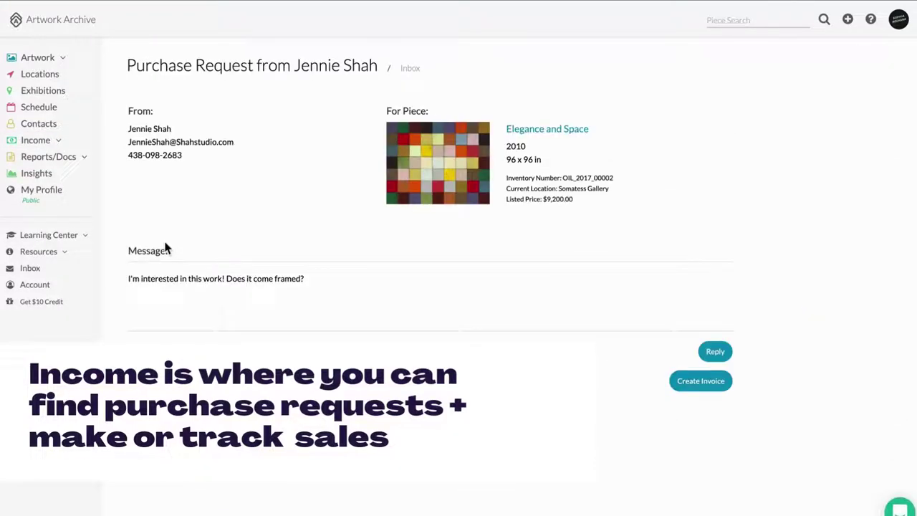
{"action": "left_click", "coordinate": [712, 382]}
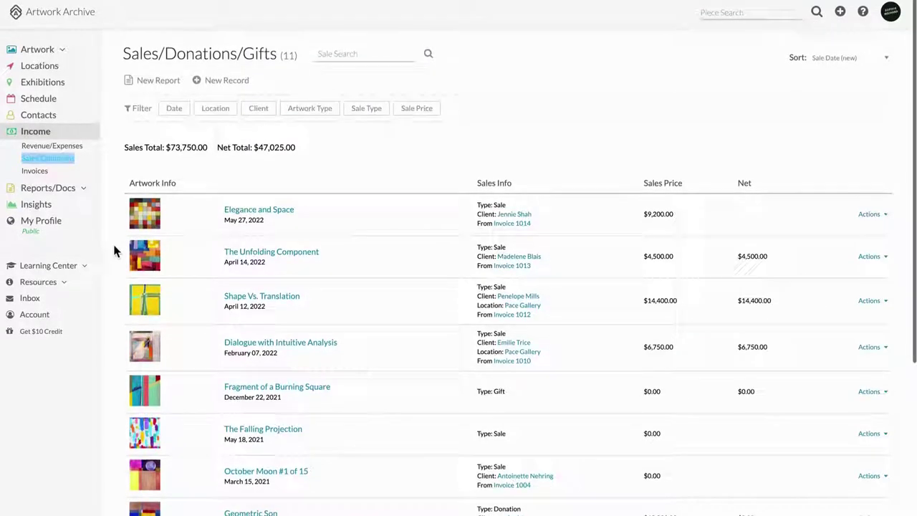
Look through the list of sales, donations and gifts, including each entry's sales price and net
{"action": "scroll", "coordinate": [114, 251], "scroll_direction": "down", "scroll_amount": 2}
{"action": "scroll", "coordinate": [114, 250], "scroll_direction": "down", "scroll_amount": 2}
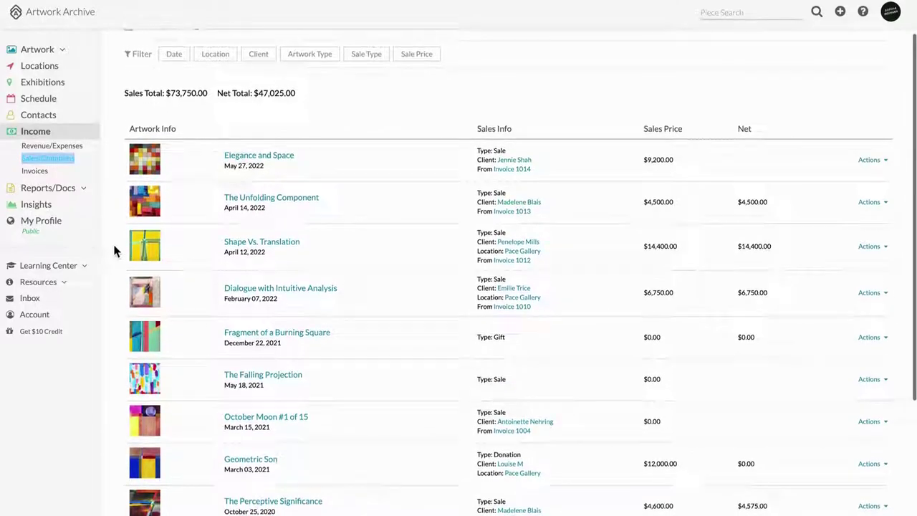
{"action": "scroll", "coordinate": [114, 251], "scroll_direction": "down", "scroll_amount": 2}
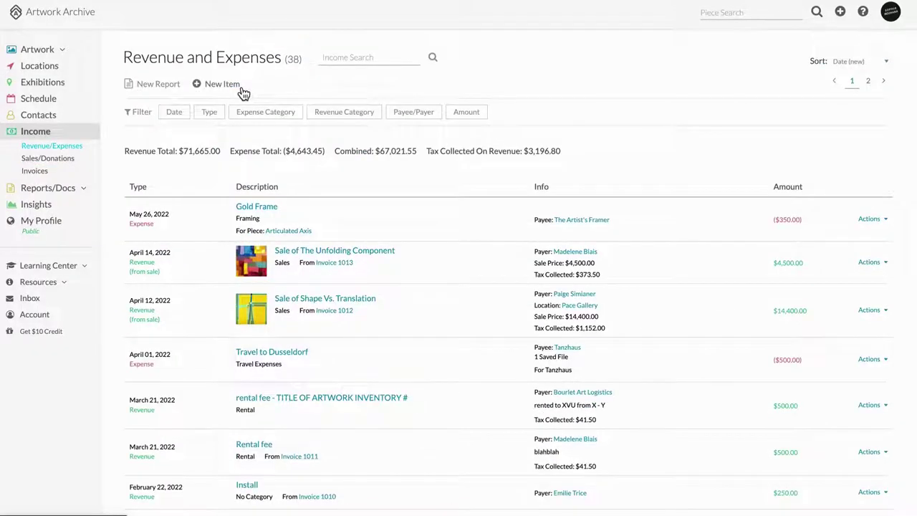
Start a new expense with the short description Gold Frame, dated May 26, 2022, and an amount of 350.00
{"action": "left_click", "coordinate": [243, 92]}
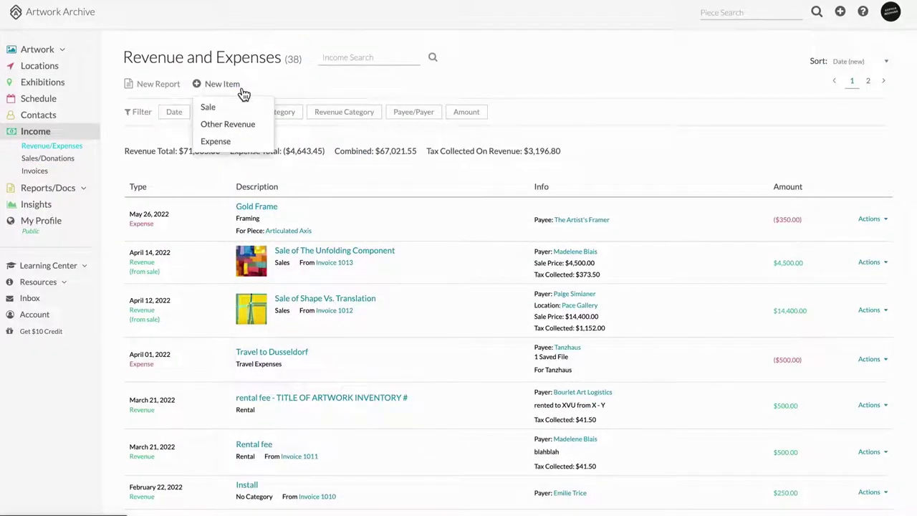
{"action": "left_click", "coordinate": [231, 142]}
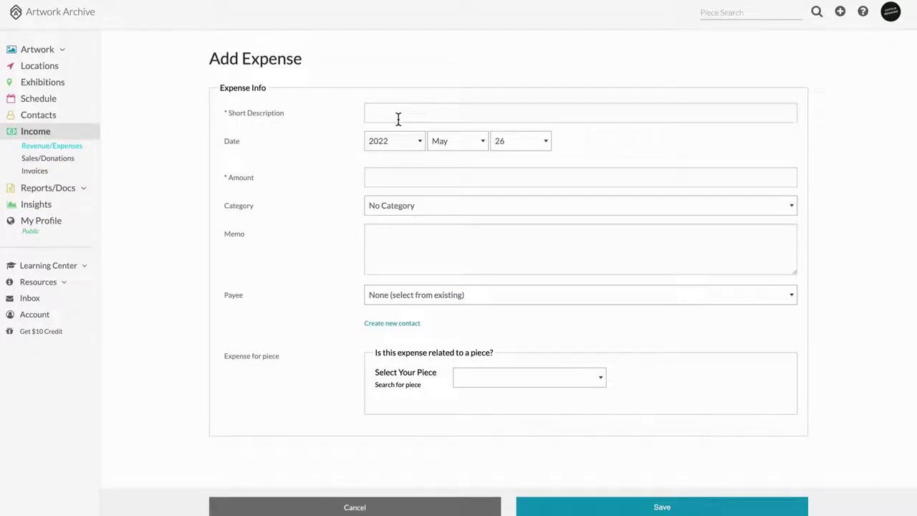
{"action": "left_click", "coordinate": [399, 119]}
{"action": "left_click", "coordinate": [437, 144]}
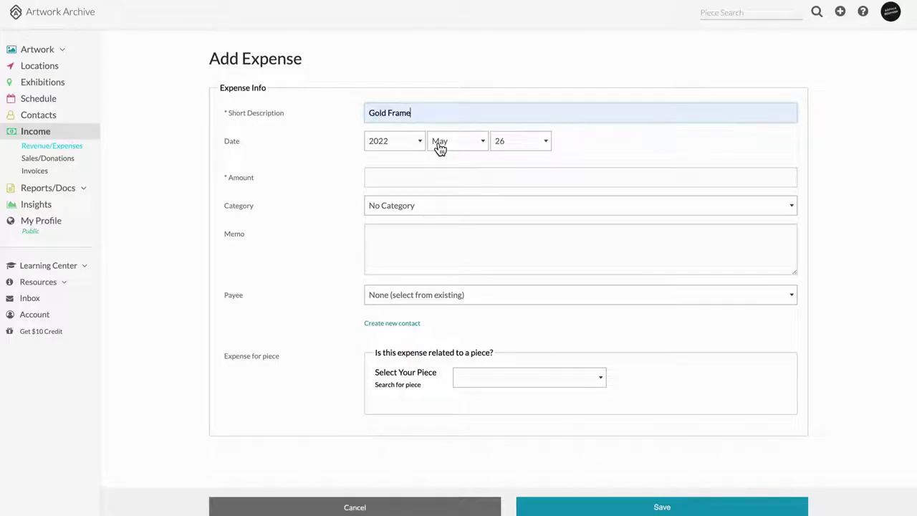
{"action": "left_click", "coordinate": [431, 176]}
{"action": "type", "text": "350.00"}
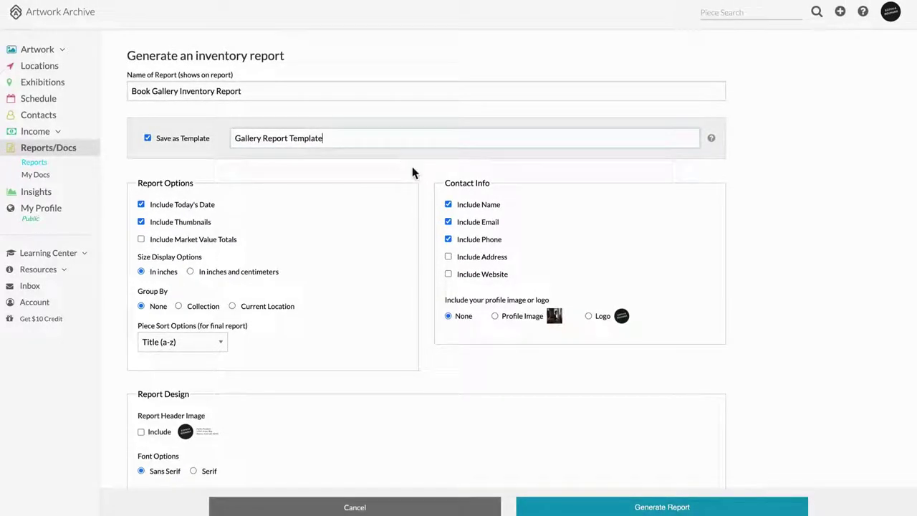
Leave the inventory report form and go to the reports overview
{"action": "left_click", "coordinate": [37, 163]}
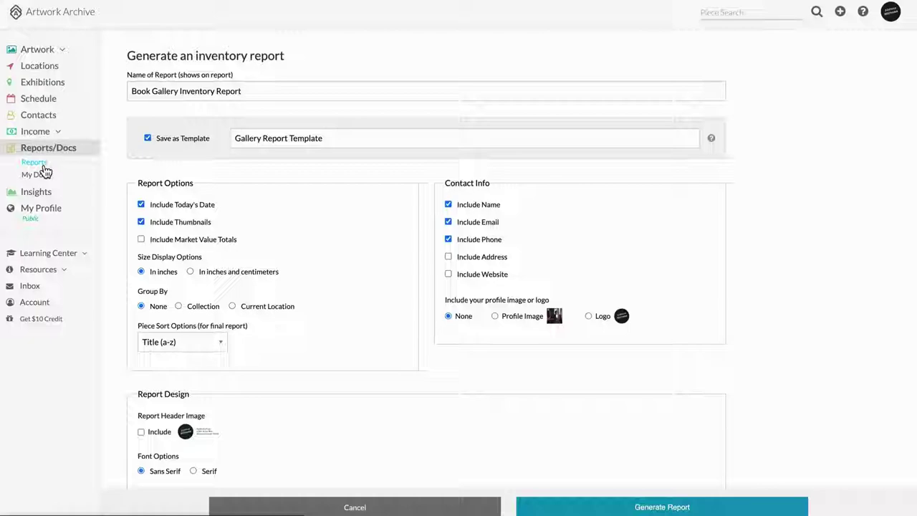
{"action": "left_click", "coordinate": [440, 91]}
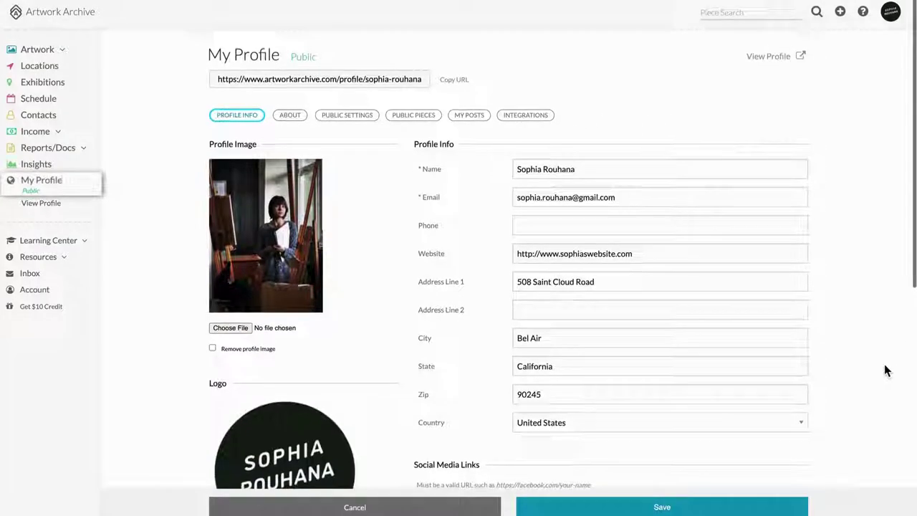
Review the profile info settings, including the profile image, logo, contact details, social media links and report header
{"action": "scroll", "coordinate": [886, 371], "scroll_direction": "down", "scroll_amount": 2}
{"action": "scroll", "coordinate": [887, 370], "scroll_direction": "down", "scroll_amount": 3}
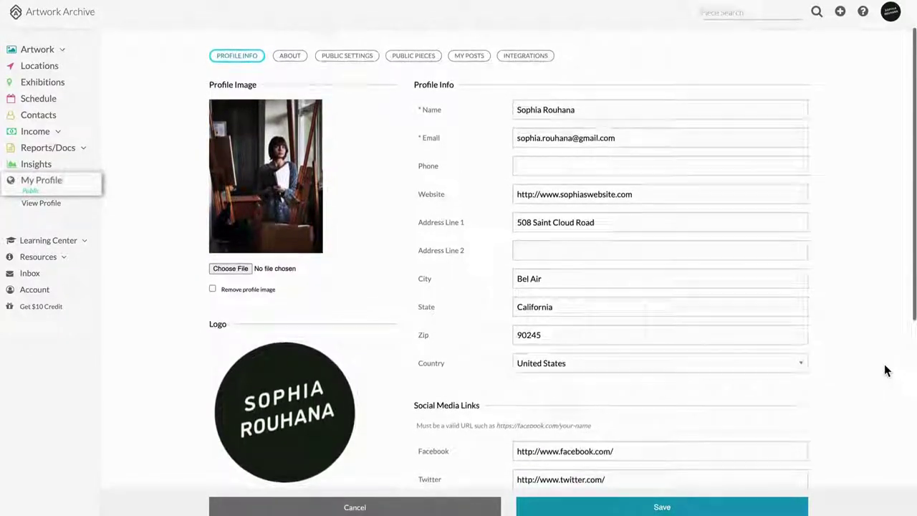
{"action": "scroll", "coordinate": [886, 371], "scroll_direction": "down", "scroll_amount": 4}
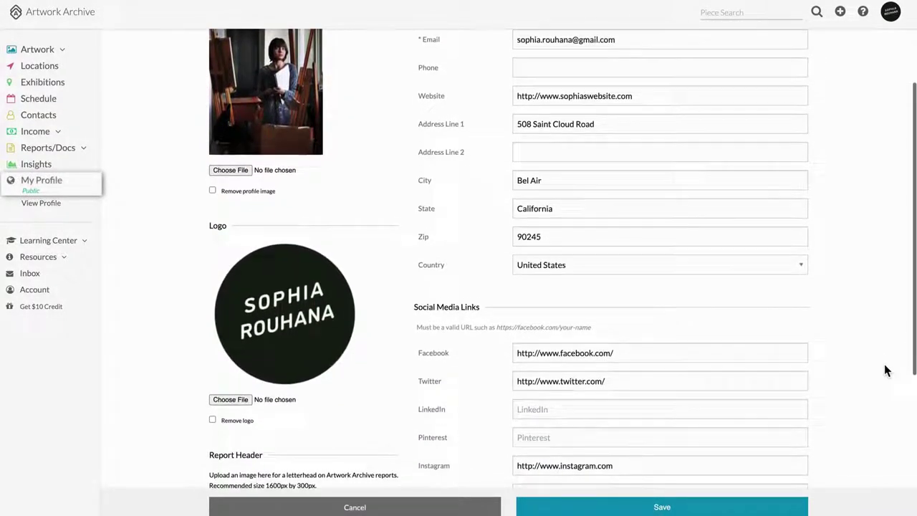
{"action": "scroll", "coordinate": [886, 370], "scroll_direction": "down", "scroll_amount": 3}
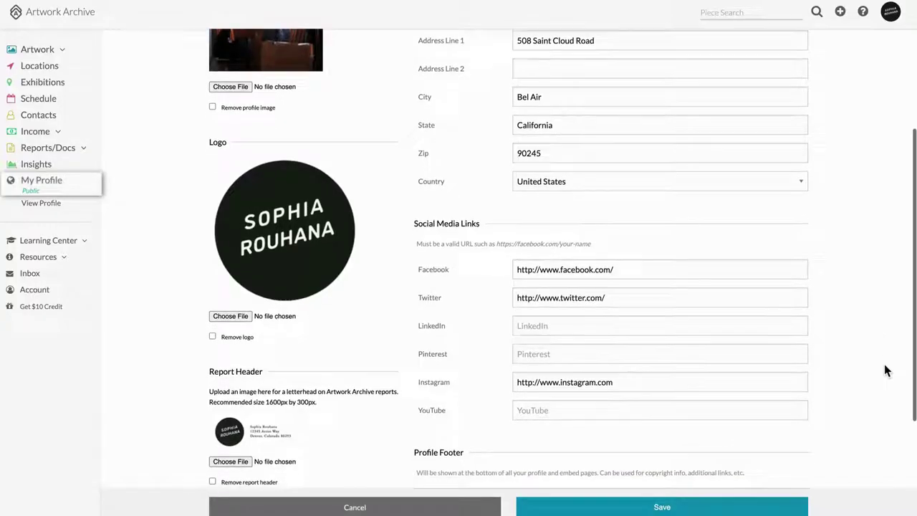
{"action": "scroll", "coordinate": [885, 370], "scroll_direction": "down", "scroll_amount": 5}
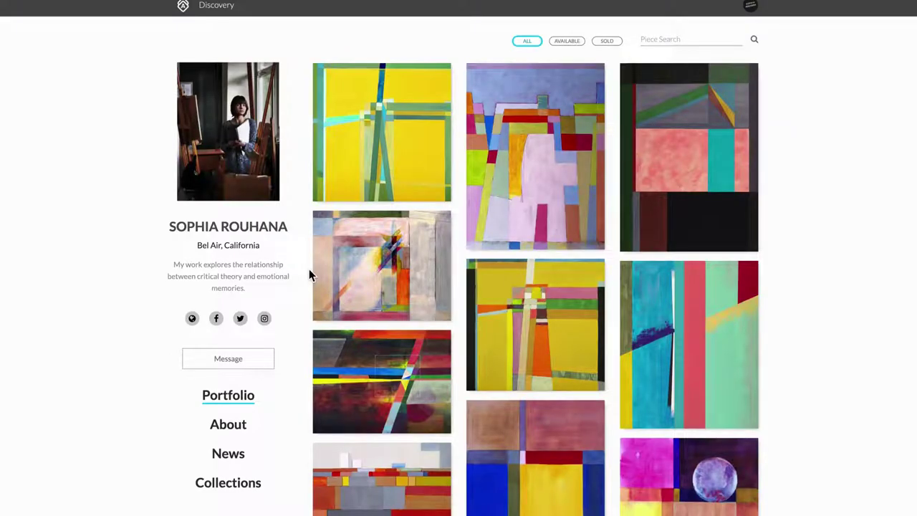
Browse the public profile's portfolio, view the piece The Perceptive Significance and continue to the following piece
{"action": "scroll", "coordinate": [309, 268], "scroll_direction": "down", "scroll_amount": 1}
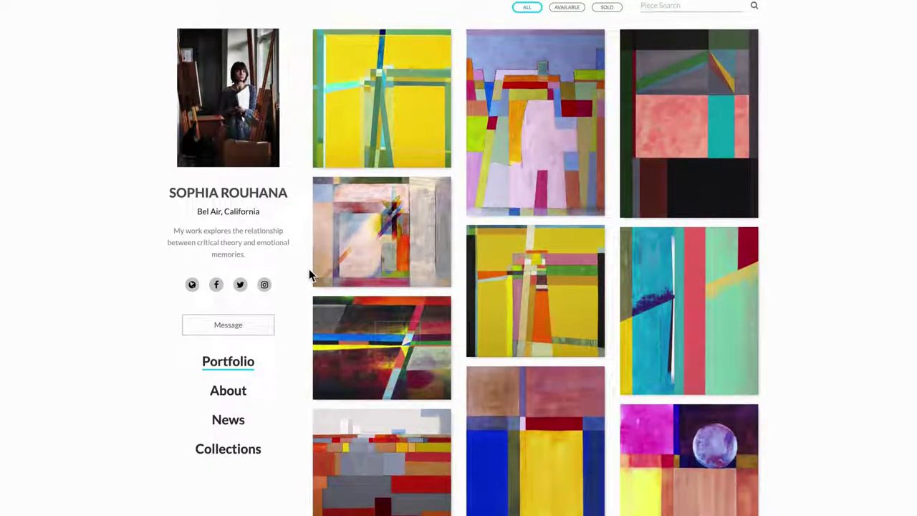
{"action": "scroll", "coordinate": [309, 269], "scroll_direction": "down", "scroll_amount": 1}
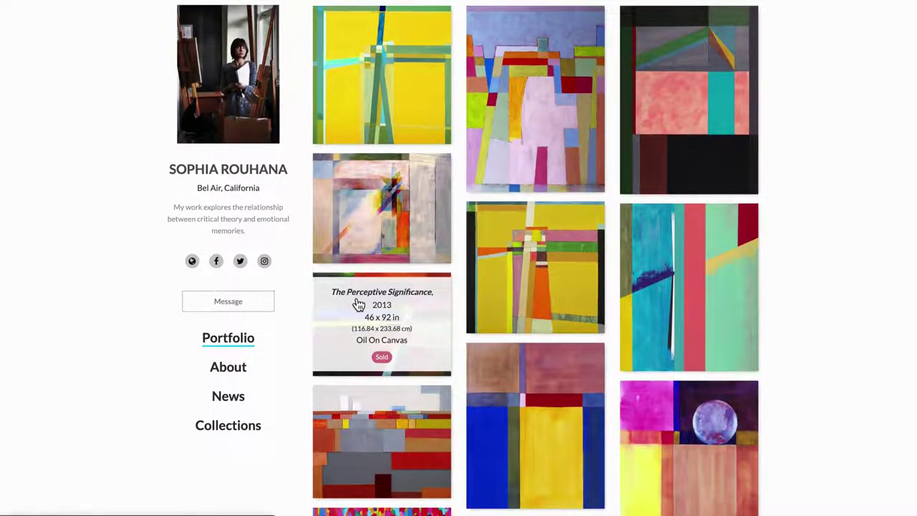
{"action": "left_click", "coordinate": [358, 304]}
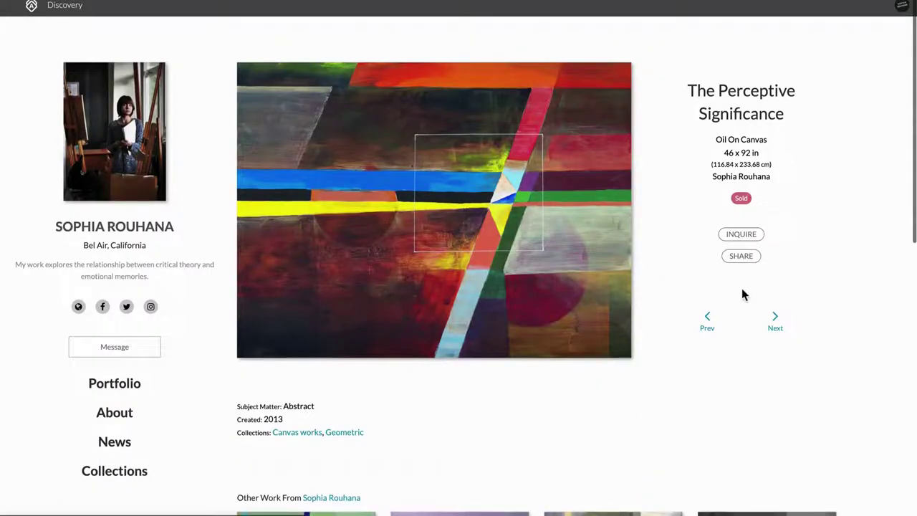
{"action": "left_click", "coordinate": [776, 324]}
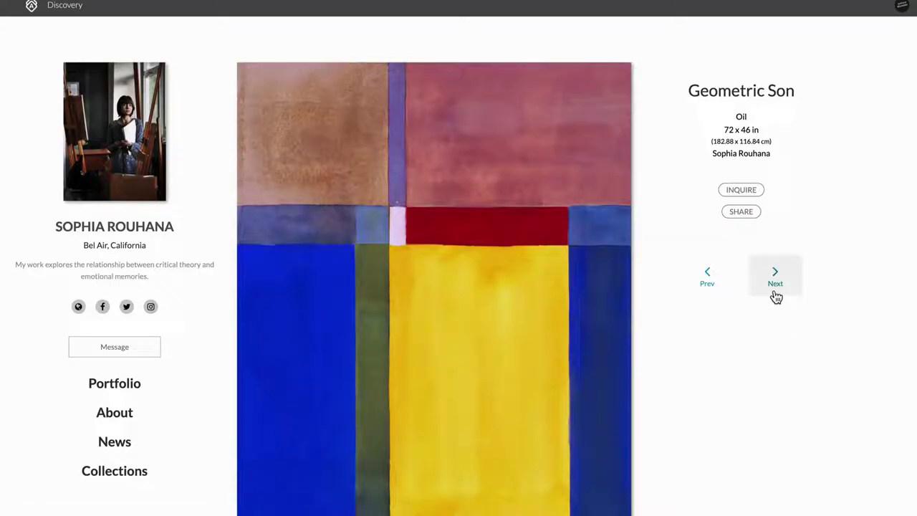
Move on from Geometric Son to the following piece in the public portfolio
{"action": "left_click", "coordinate": [778, 287]}
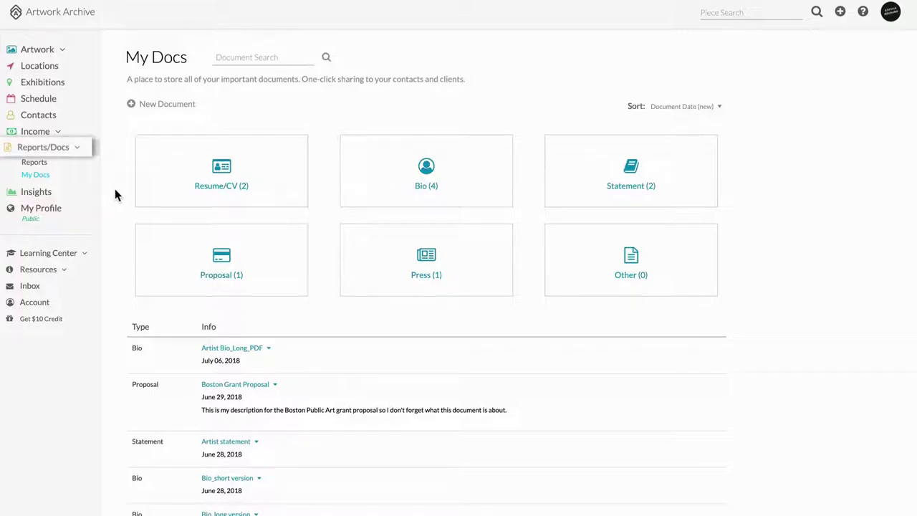
Look over the document categories and stored files in My Docs and start a new document
{"action": "scroll", "coordinate": [115, 188], "scroll_direction": "down", "scroll_amount": 1}
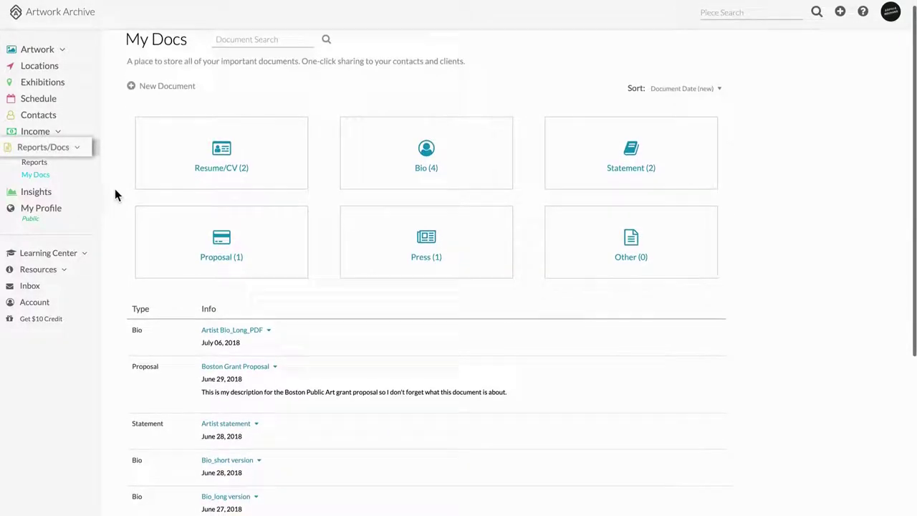
{"action": "left_click", "coordinate": [161, 87]}
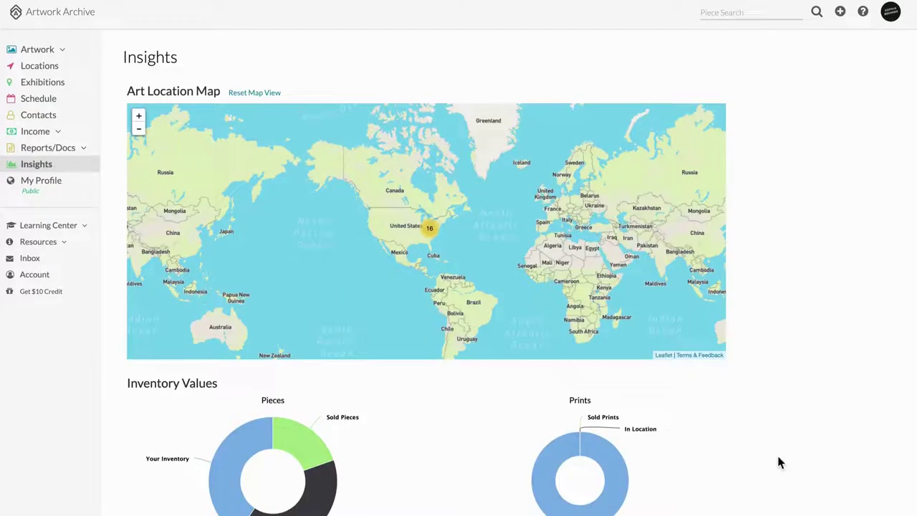
Review the Insights page from the art location map through inventory values and the location value chart to production, sales and income over time
{"action": "scroll", "coordinate": [780, 463], "scroll_direction": "down", "scroll_amount": 2}
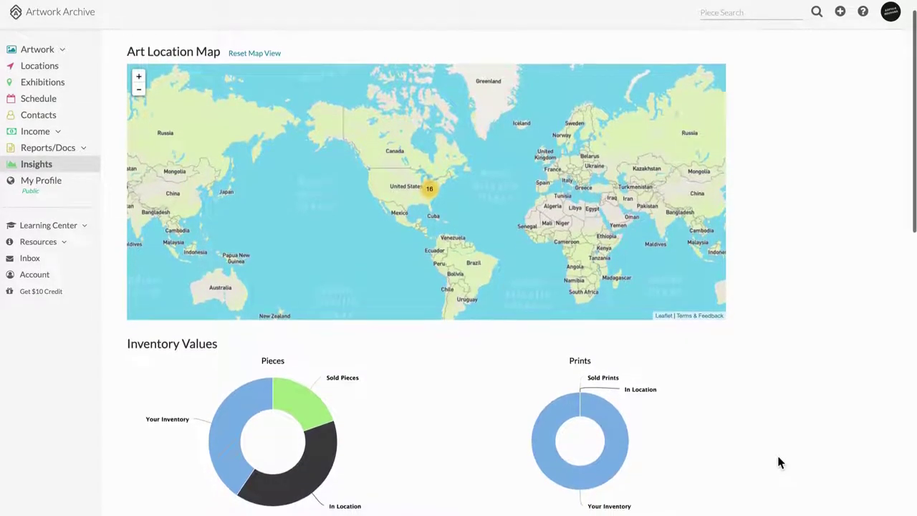
{"action": "scroll", "coordinate": [780, 462], "scroll_direction": "down", "scroll_amount": 4}
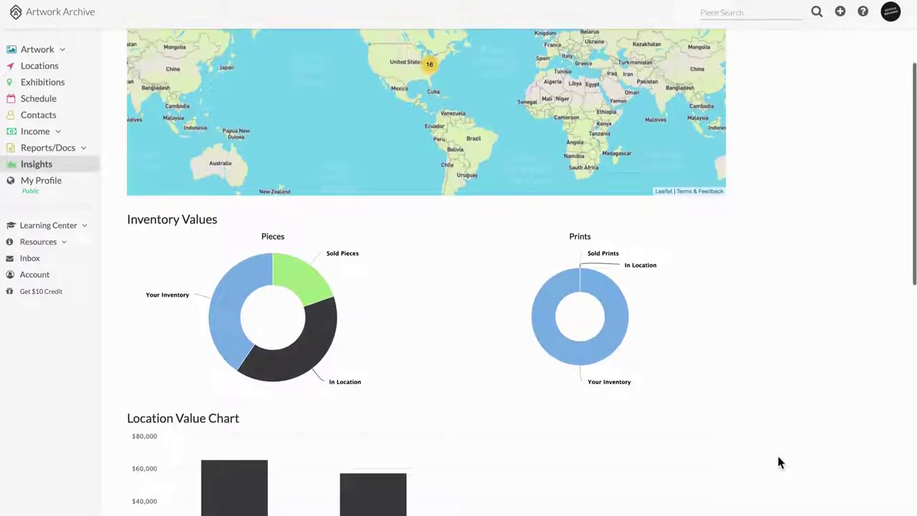
{"action": "scroll", "coordinate": [779, 463], "scroll_direction": "down", "scroll_amount": 7}
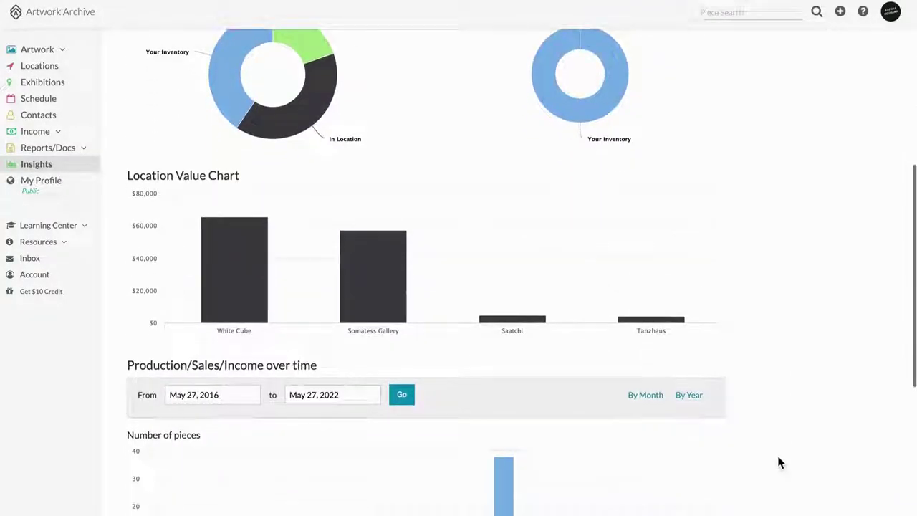
{"action": "scroll", "coordinate": [779, 462], "scroll_direction": "down", "scroll_amount": 4}
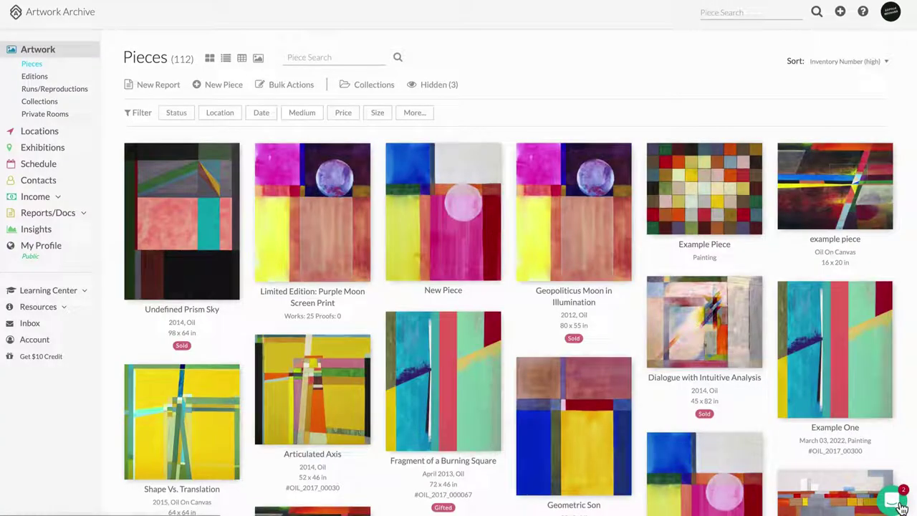
Send the support team the chat message "Hi! How do I upload a new work?"
{"action": "left_click", "coordinate": [901, 506]}
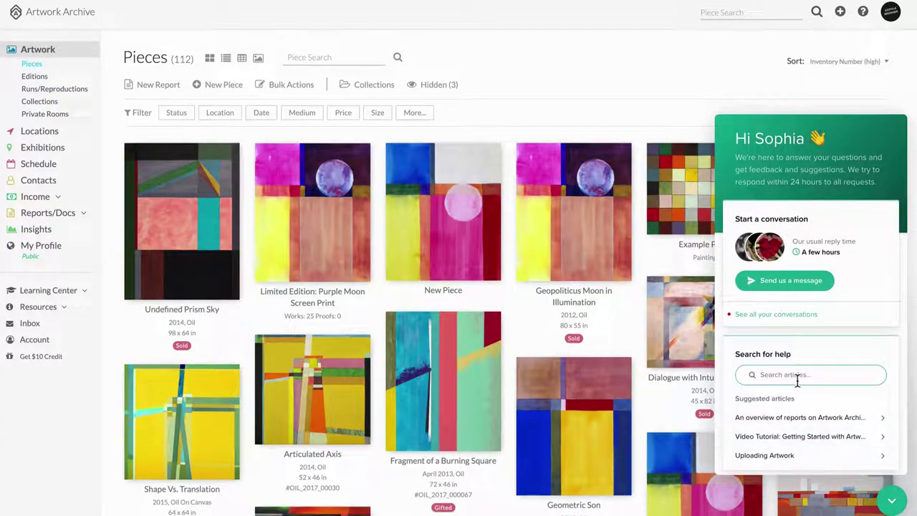
{"action": "left_click", "coordinate": [788, 281]}
{"action": "type", "text": "Hi! How do I upload a new work?"}
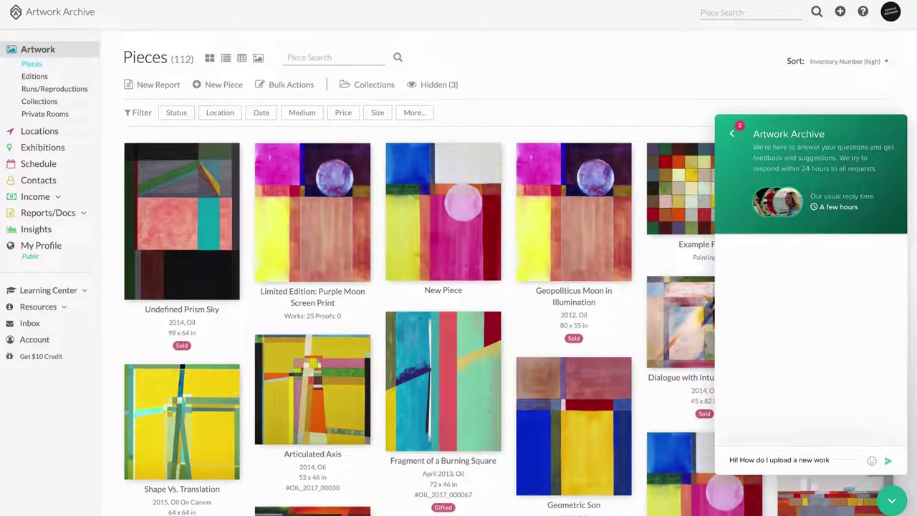
{"action": "key", "text": "Return"}
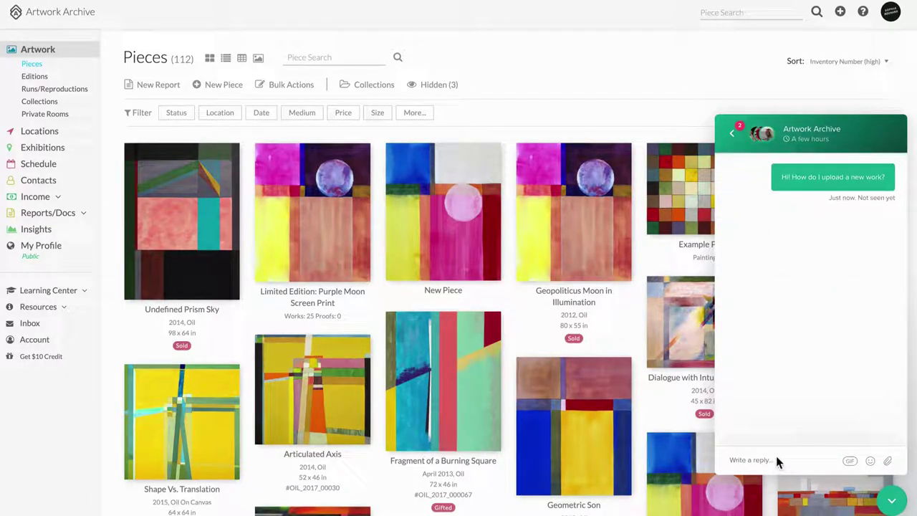